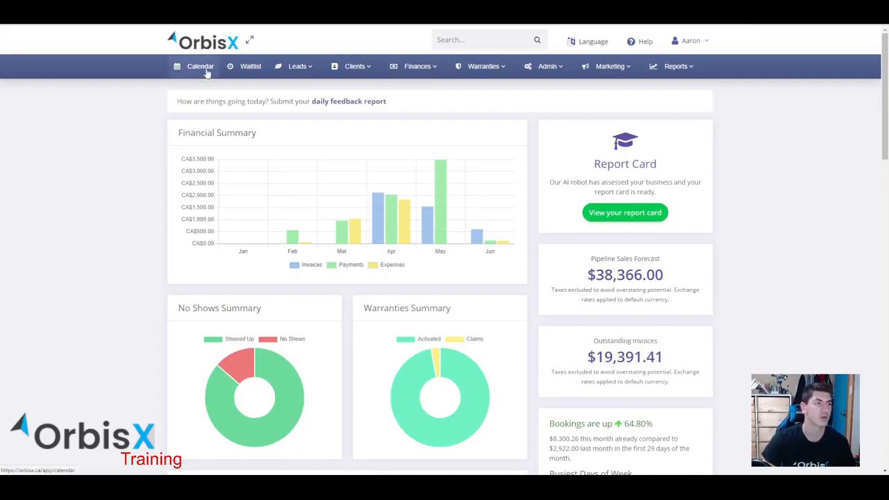
Open the business calendar and review the June 2021 bookings and staff schedules.
click(202, 67)
scroll(297, 90, down, 5)
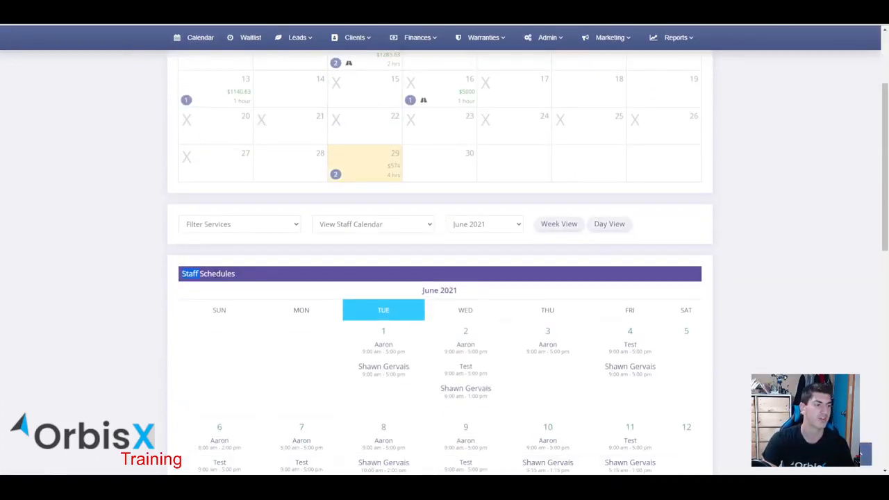
scroll(272, 271, down, 1)
scroll(524, 241, up, 4)
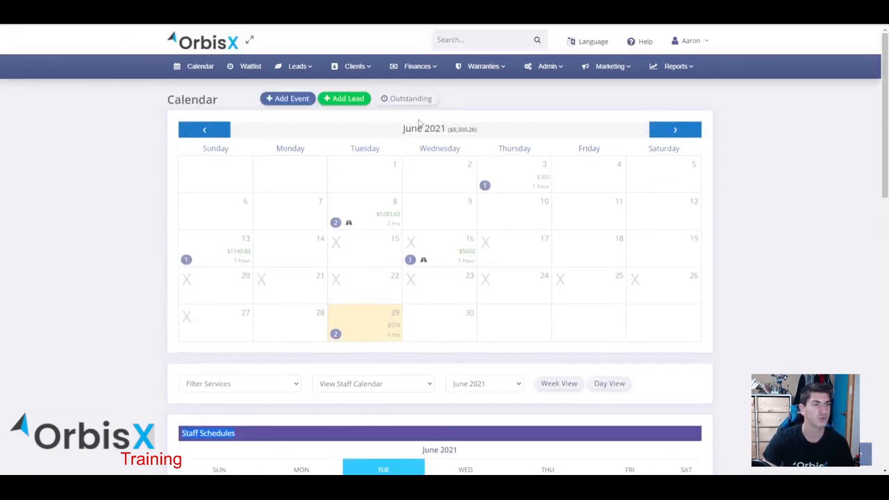
drag(419, 123, 486, 129)
click(502, 129)
scroll(502, 130, down, 5)
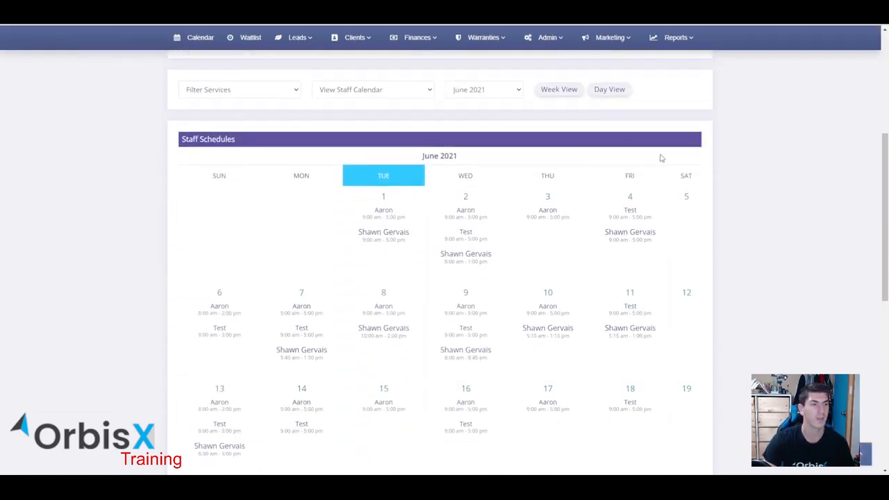
drag(421, 158, 481, 158)
click(484, 158)
scroll(479, 170, down, 3)
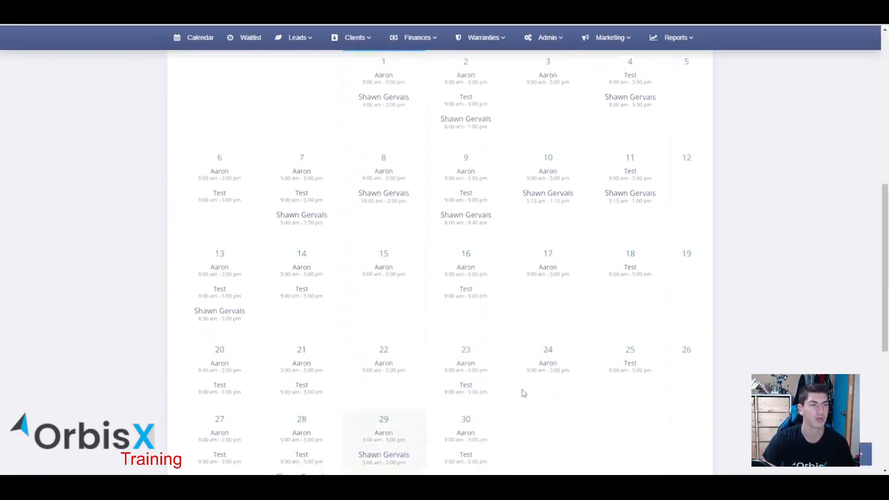
scroll(523, 393, down, 3)
scroll(607, 363, up, 4)
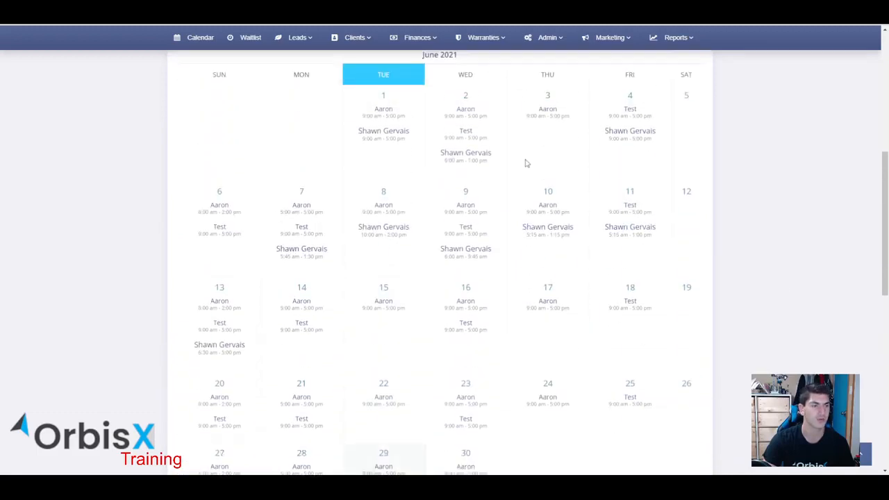
scroll(526, 163, down, 3)
scroll(664, 428, up, 5)
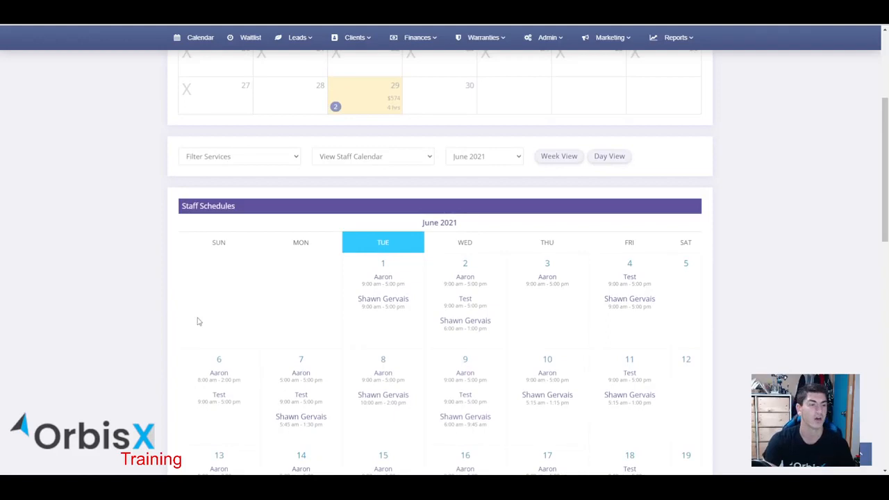
scroll(199, 321, up, 4)
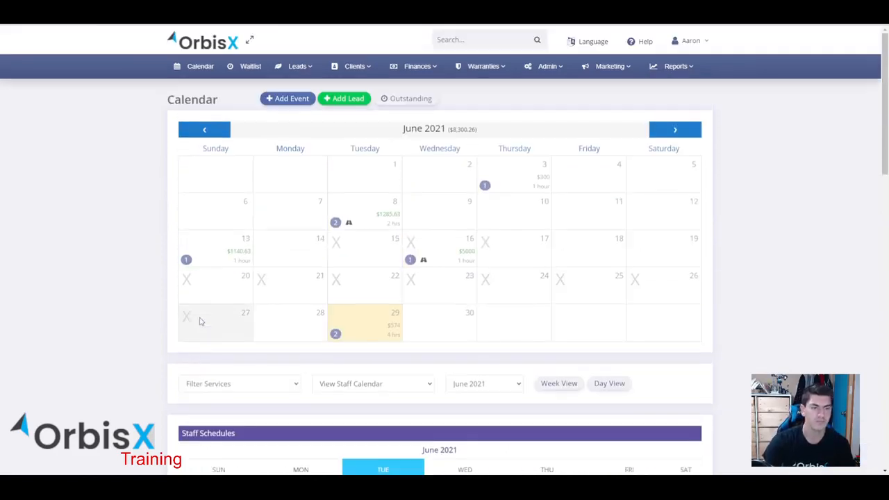
Advance the calendar to July 2021 and review that month's bookings and staff schedules.
click(675, 136)
scroll(408, 167, down, 4)
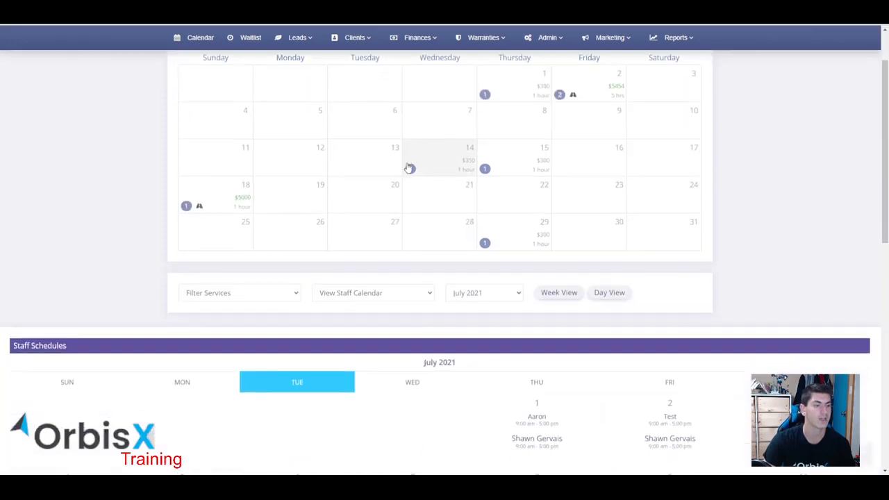
scroll(750, 208, down, 1)
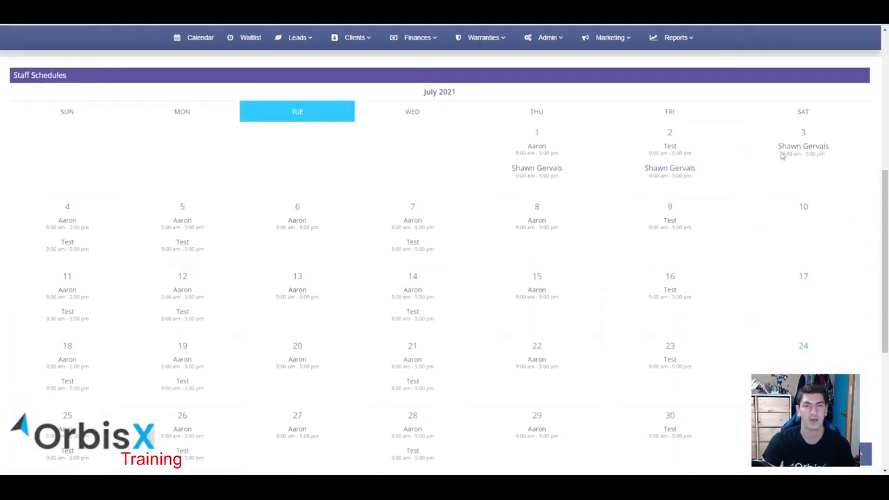
scroll(815, 168, down, 3)
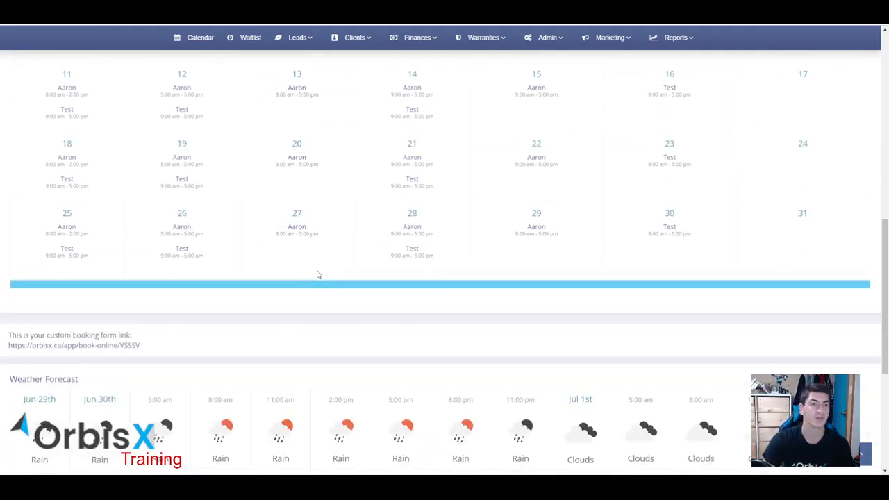
scroll(317, 275, up, 3)
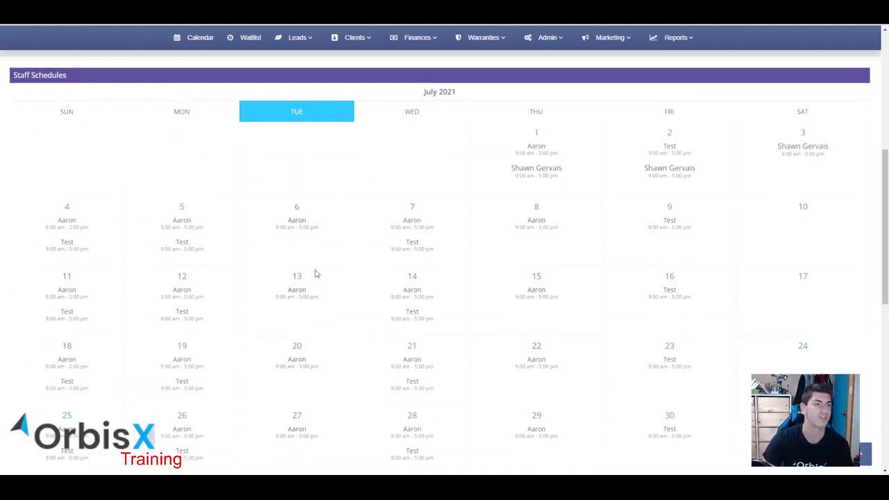
scroll(315, 274, up, 2)
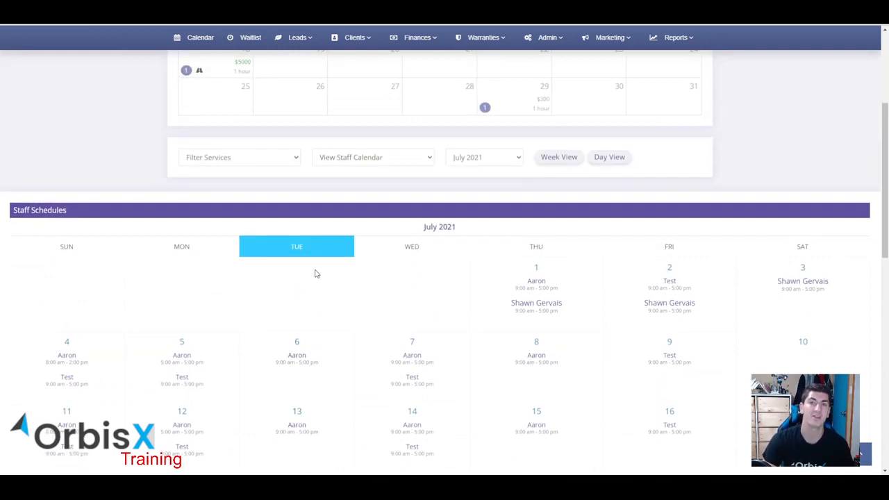
scroll(315, 273, up, 4)
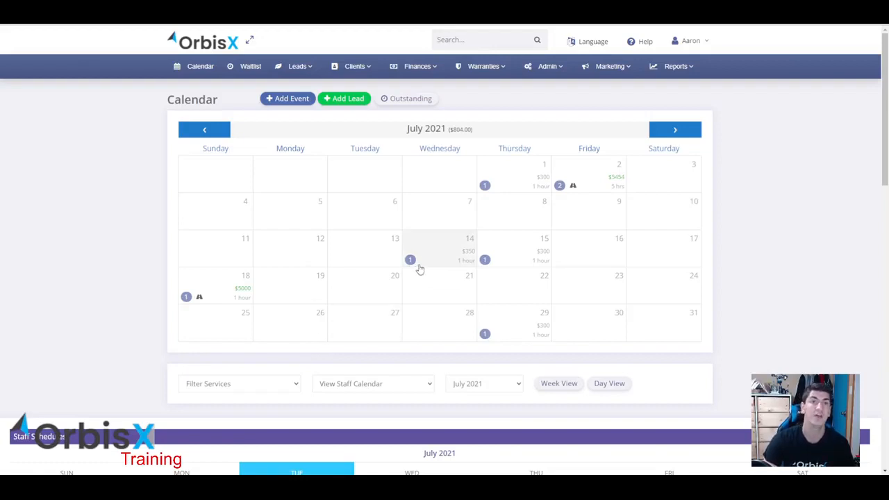
scroll(419, 270, down, 6)
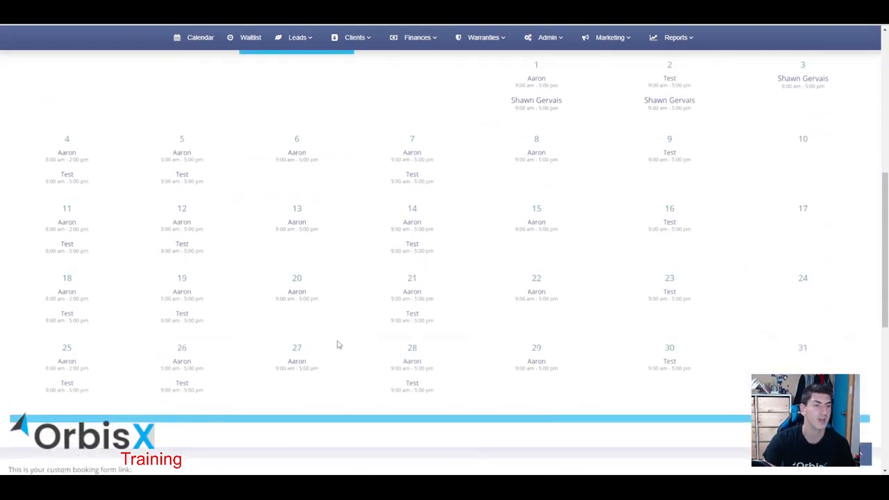
scroll(340, 345, up, 6)
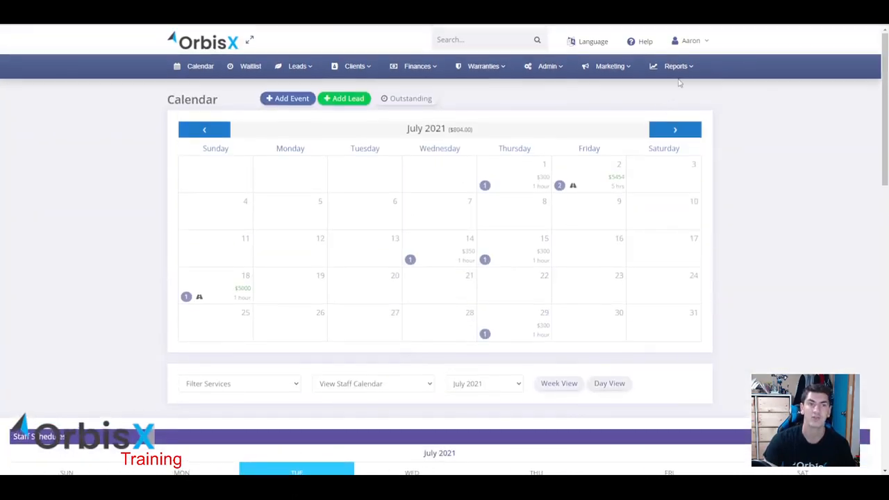
Go to the account's own hours report and open its work schedule for editing.
click(701, 43)
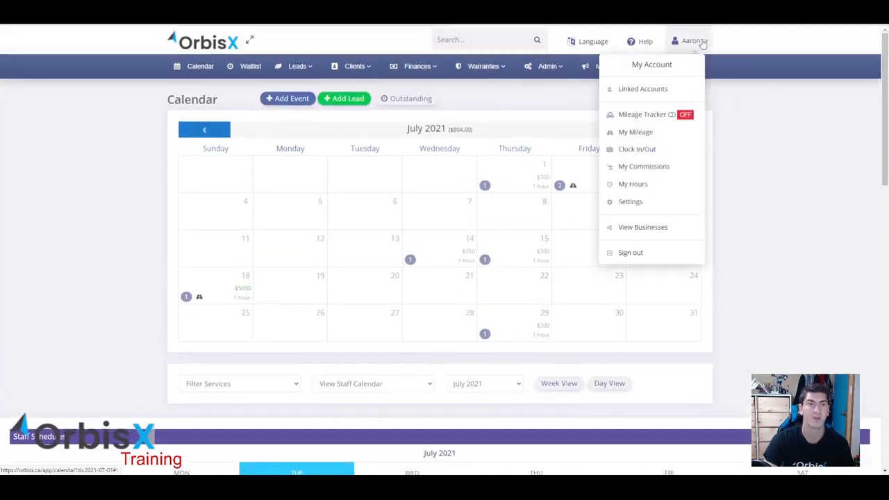
click(657, 184)
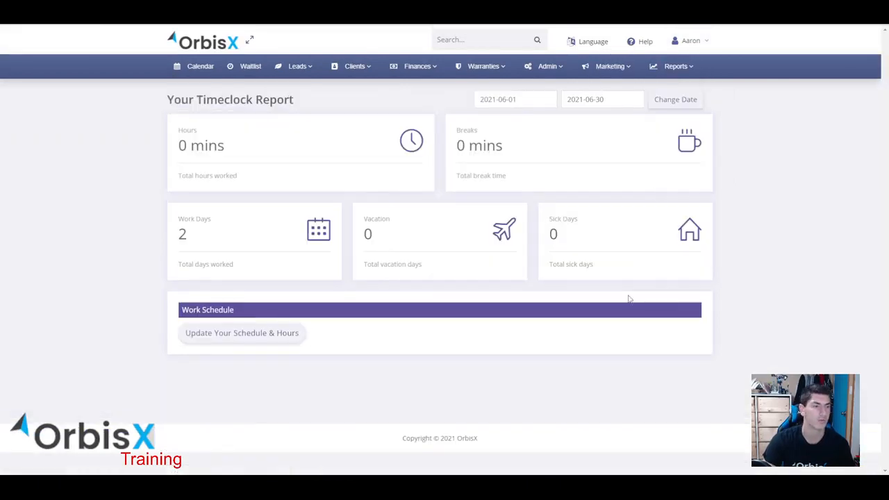
click(274, 340)
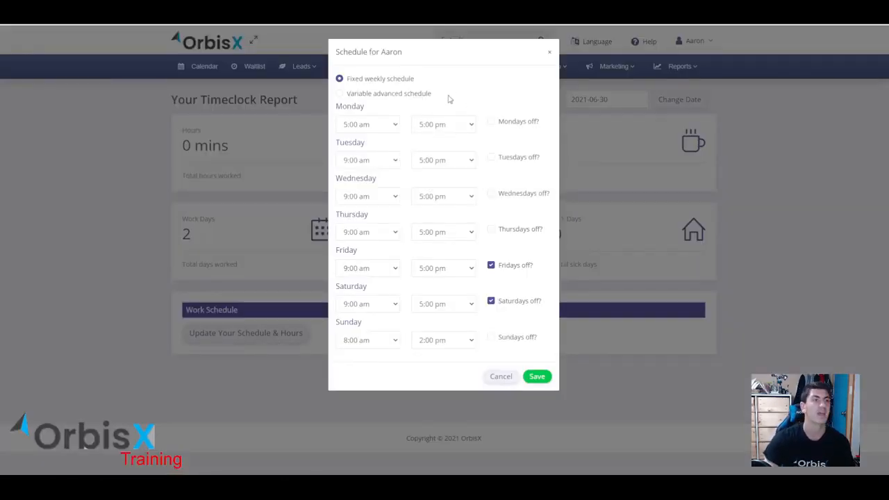
drag(341, 52, 406, 52)
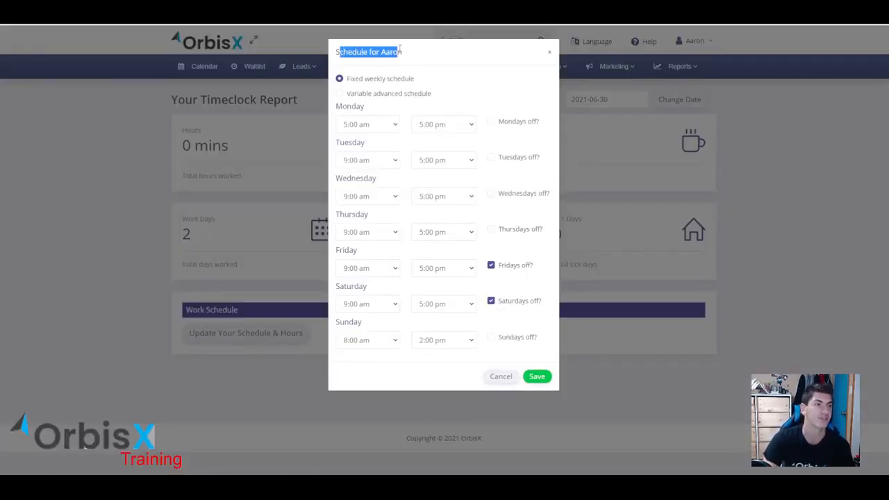
click(414, 52)
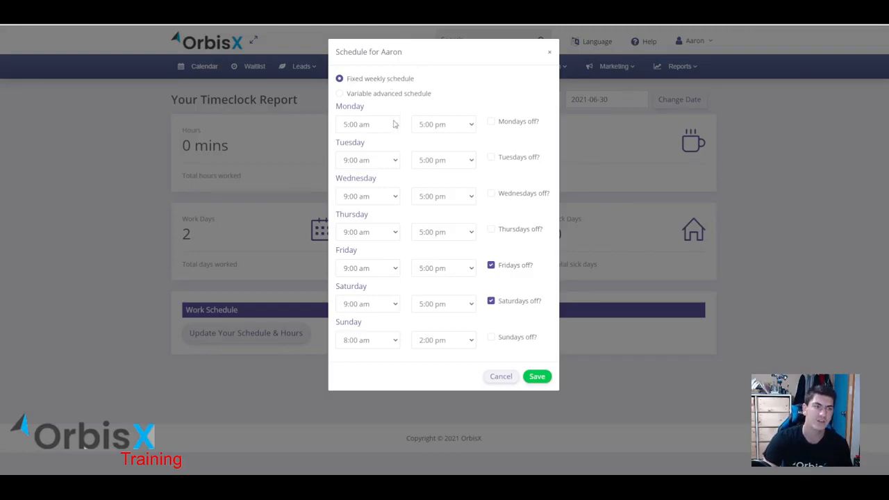
In the fixed weekly schedule, mark Wednesdays as off and make Fridays and Saturdays working days.
click(491, 193)
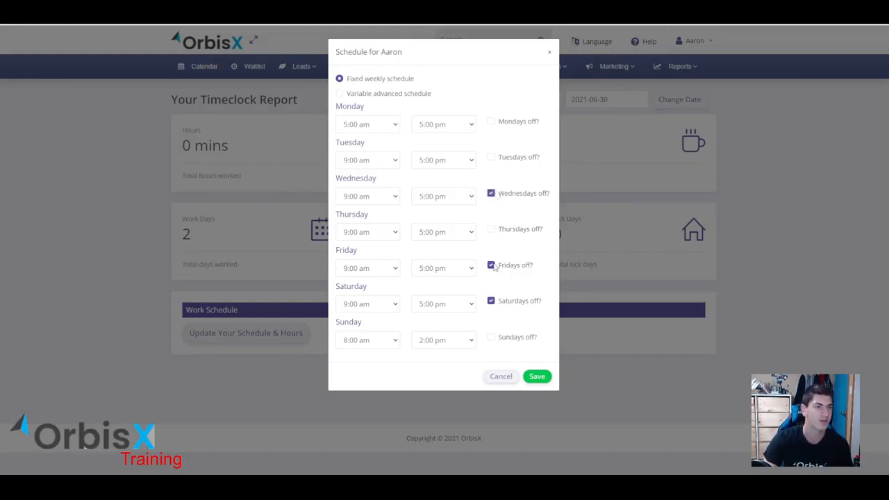
click(491, 265)
click(491, 301)
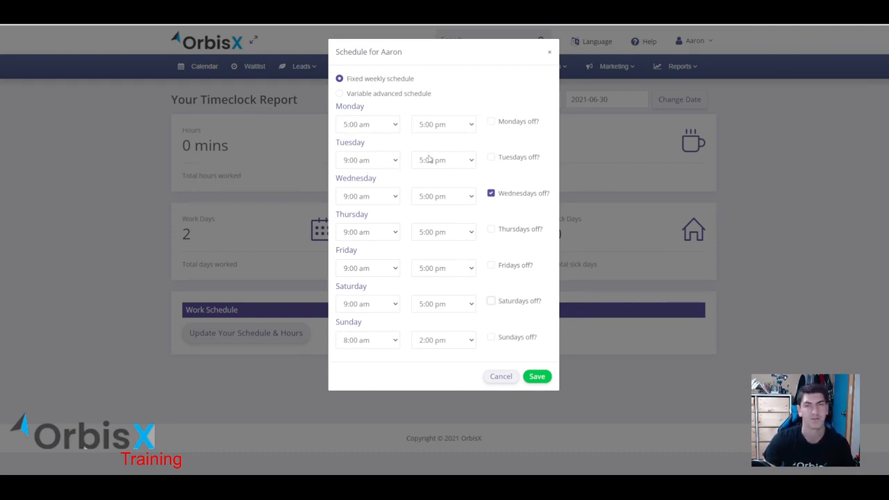
Switch to the variable advanced schedule and save June 1st 2021 as a working day from 9:00 am to 5:00 pm.
click(360, 95)
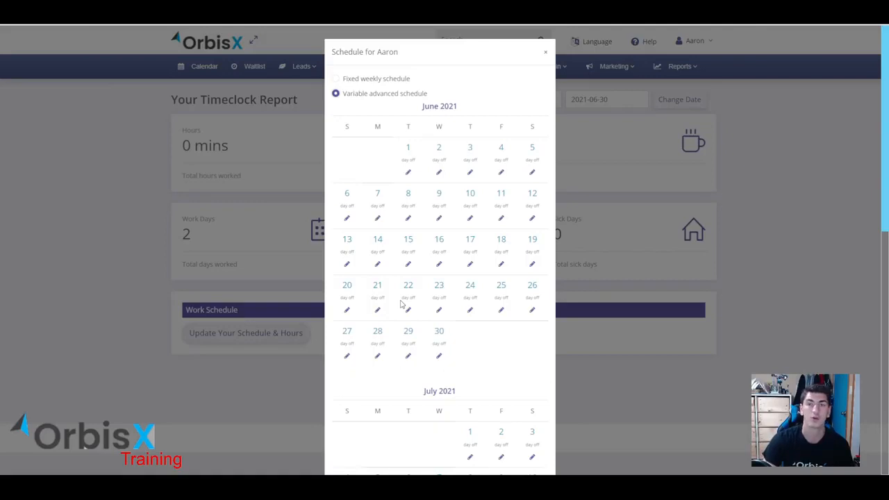
click(408, 172)
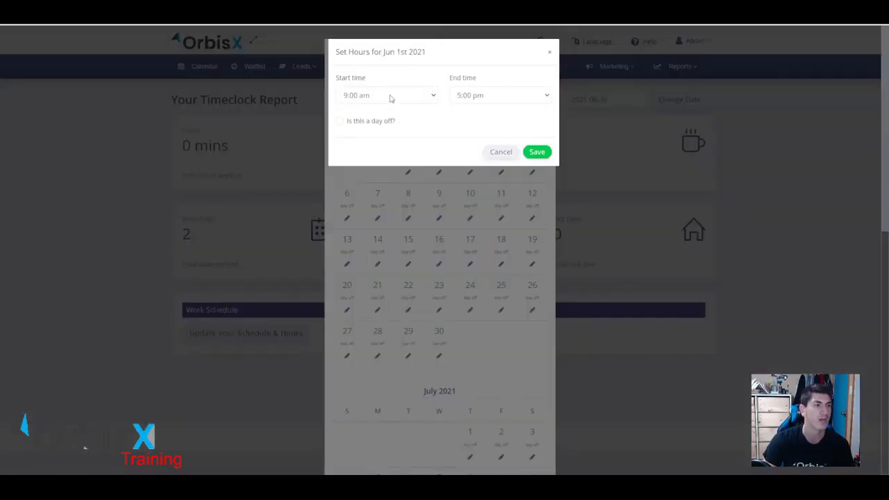
click(542, 156)
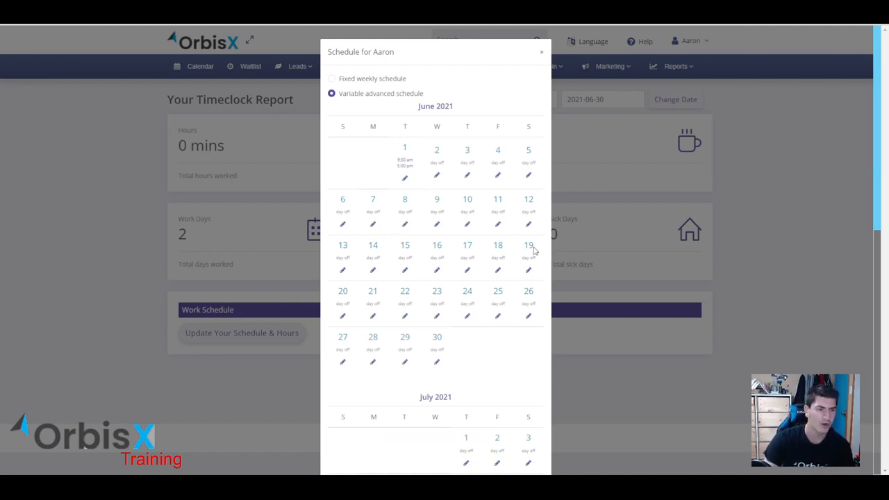
Set the working hours for July 15th 2021 to 5:30 am until 2:15 pm and save them.
scroll(534, 251, down, 5)
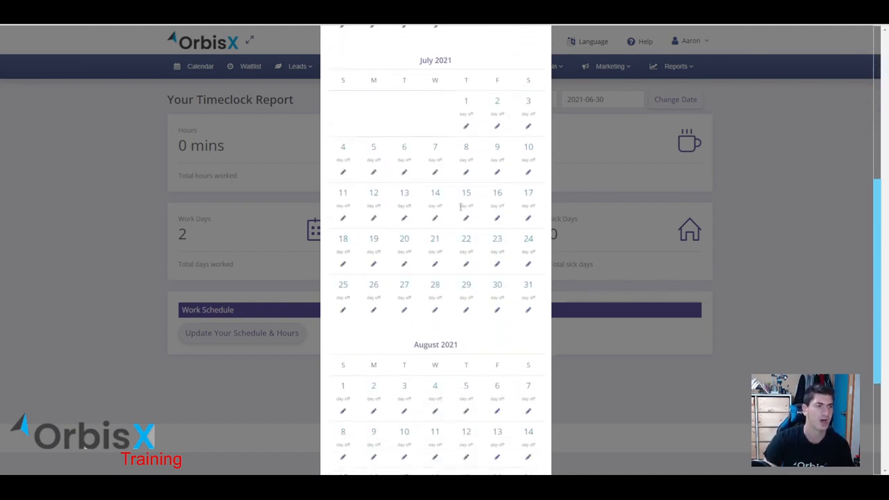
click(466, 218)
click(395, 90)
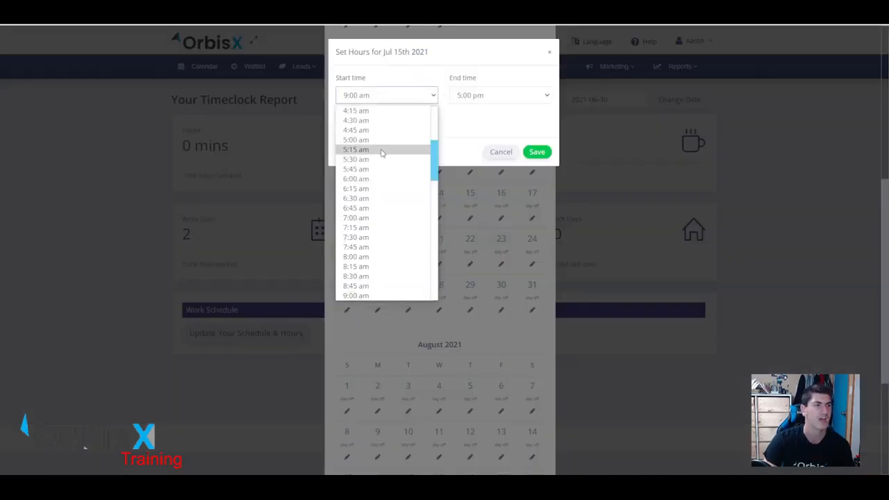
click(376, 159)
click(500, 95)
click(487, 192)
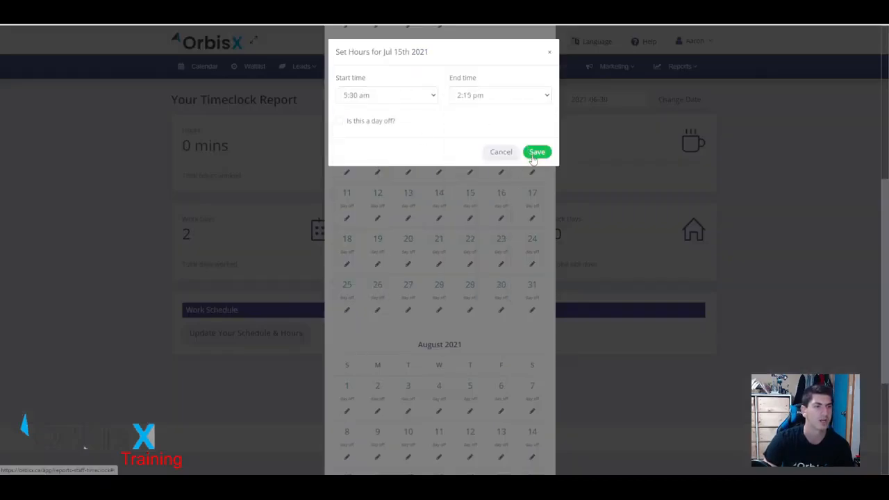
click(534, 154)
Set the working hours for July 16th 2021 to 8:00 am until 3:30 pm and save them.
click(500, 220)
click(413, 96)
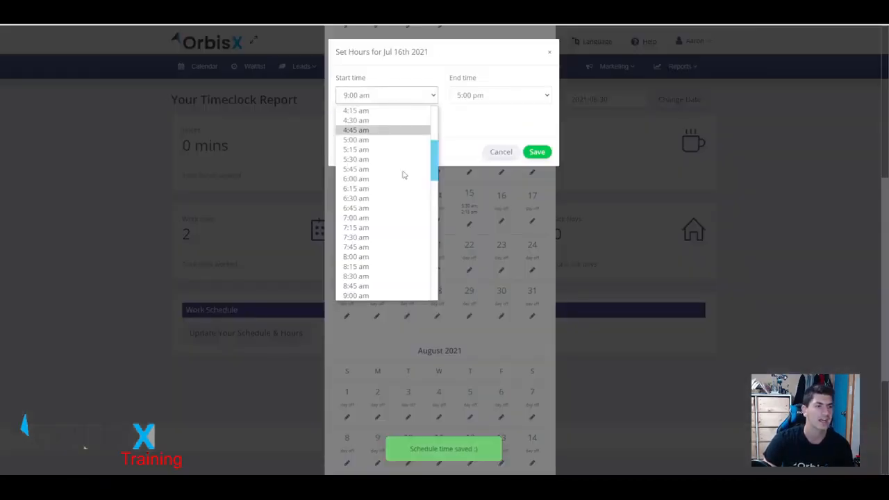
click(355, 256)
click(507, 95)
click(503, 237)
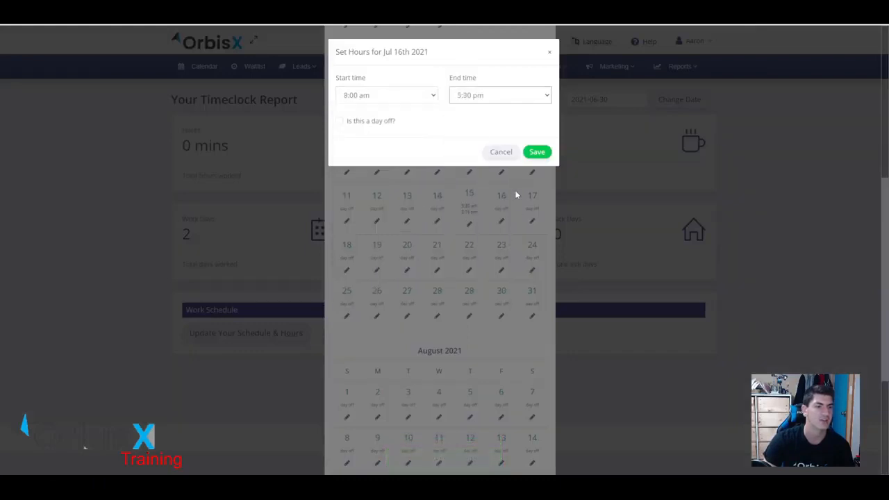
click(537, 152)
Review the June, July and August 2021 calendars in the variable schedule for the assigned hours and days off.
scroll(451, 208, up, 5)
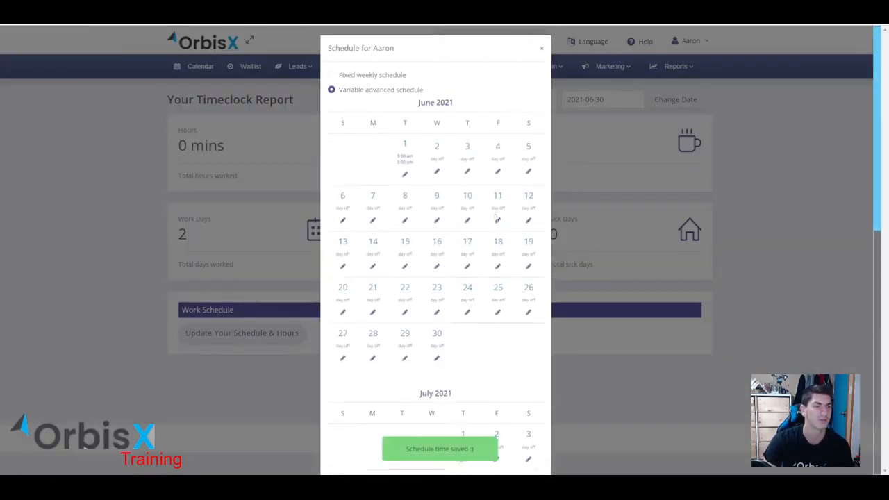
scroll(415, 182, down, 6)
scroll(381, 88, up, 1)
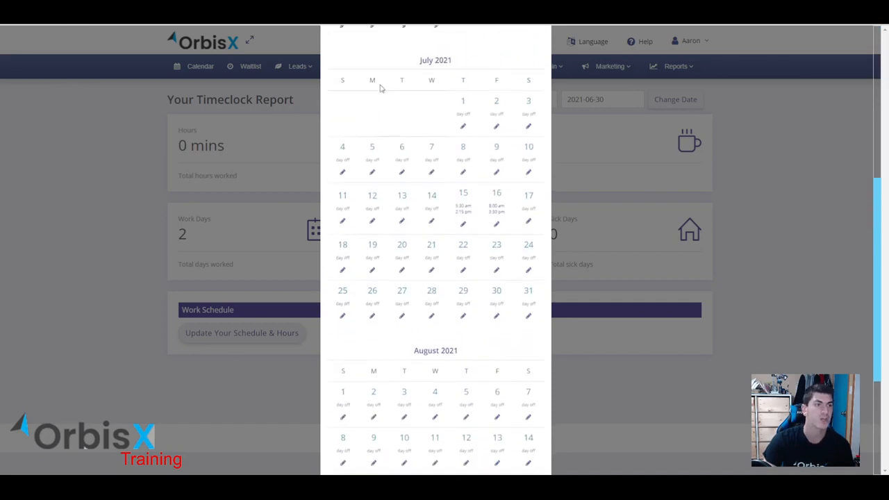
scroll(516, 174, down, 3)
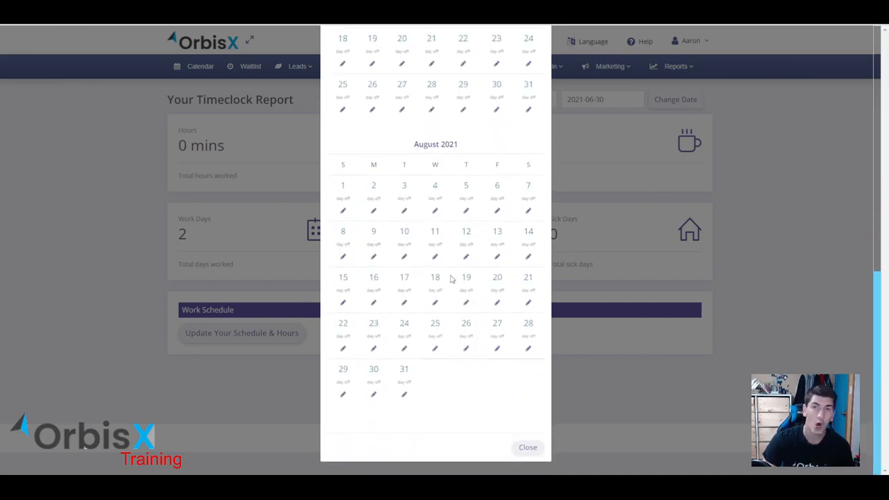
scroll(450, 279, up, 2)
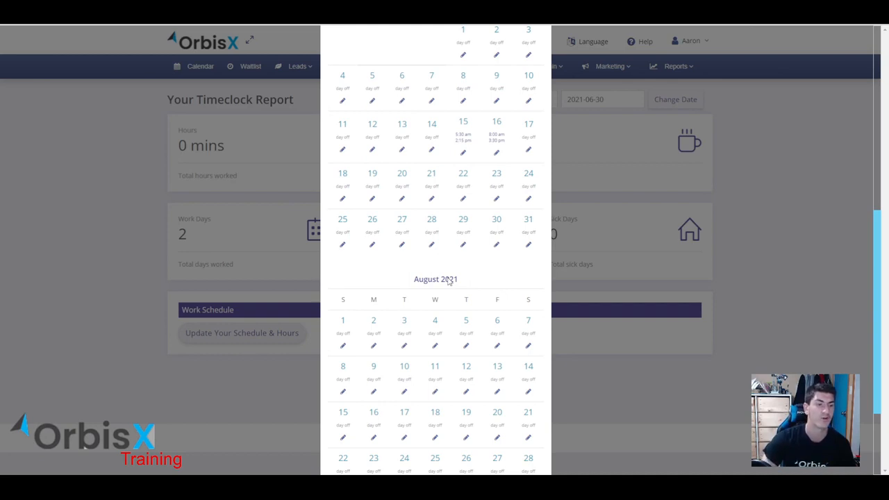
scroll(448, 281, down, 2)
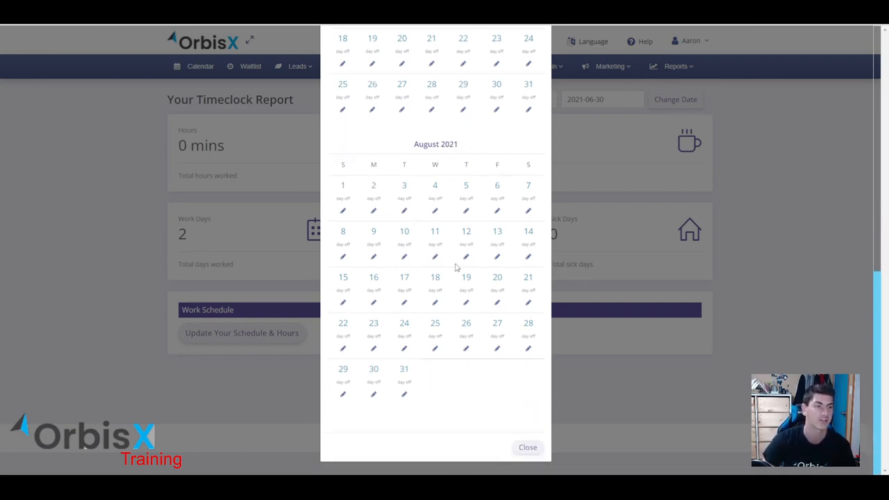
Look over the assigned hours from June to August 2021 once more and close the schedule.
scroll(401, 309, up, 2)
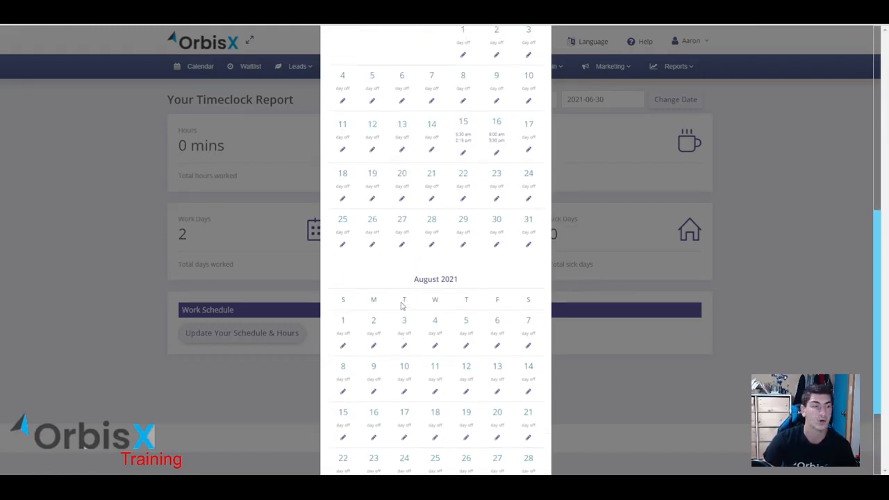
scroll(401, 307, up, 2)
scroll(521, 192, up, 2)
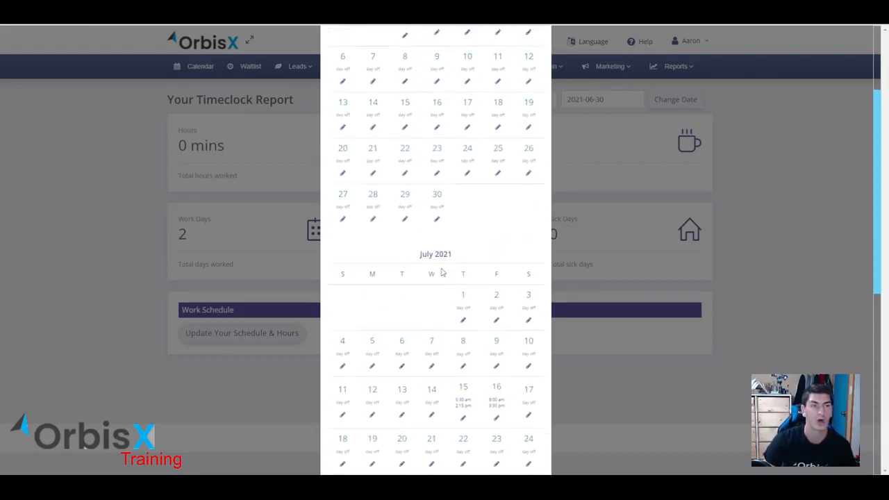
scroll(351, 233, up, 2)
scroll(402, 274, down, 2)
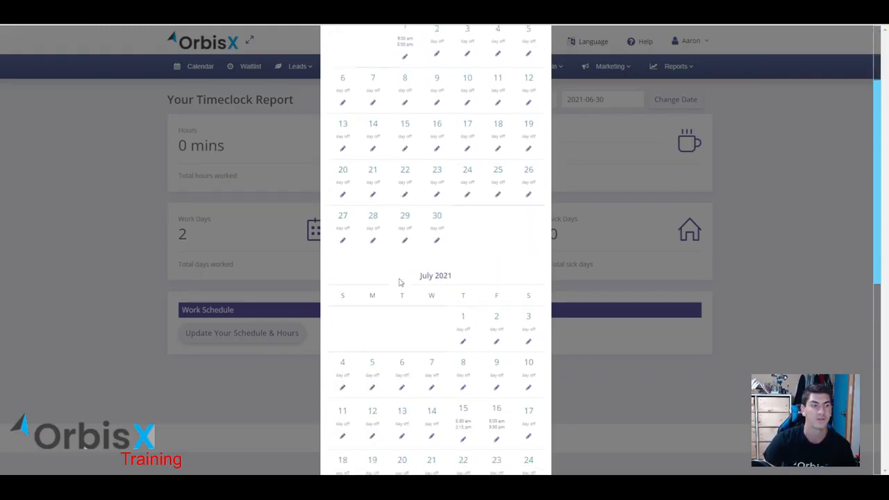
scroll(399, 282, down, 3)
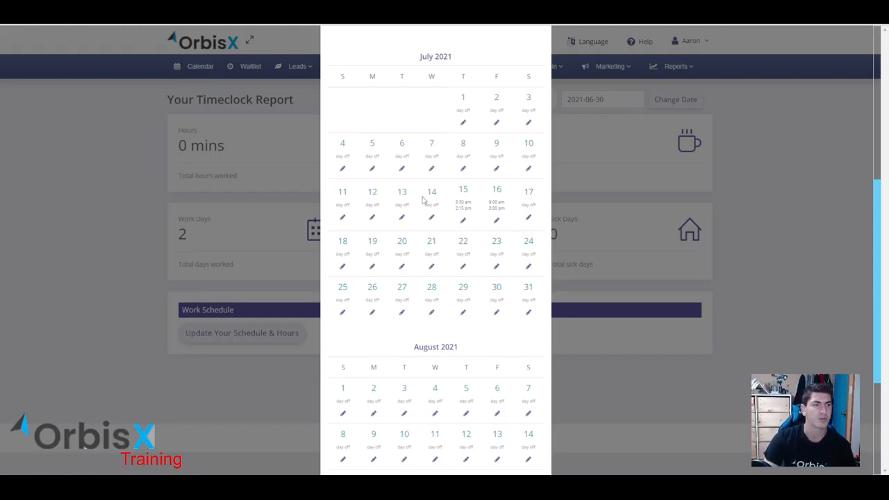
scroll(424, 199, down, 3)
click(527, 447)
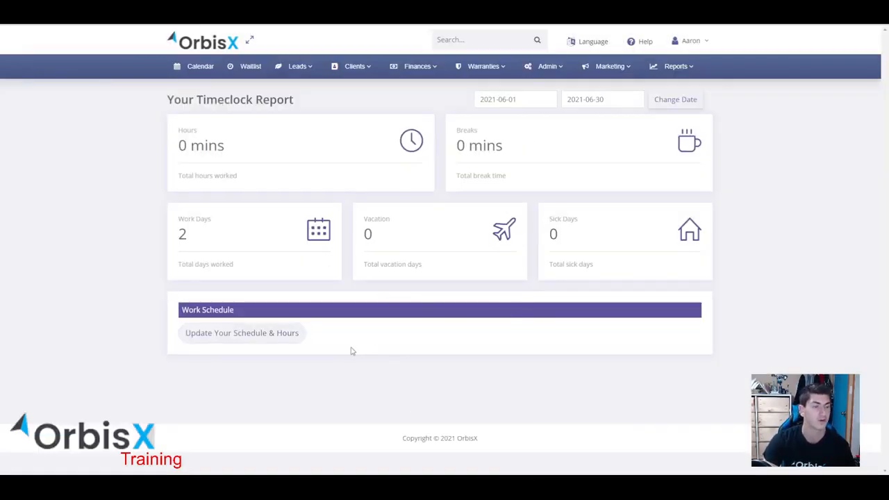
Reopen your work schedule, set the July 15th 2021 start time to 9:45 am and save it.
click(255, 338)
scroll(452, 182, down, 4)
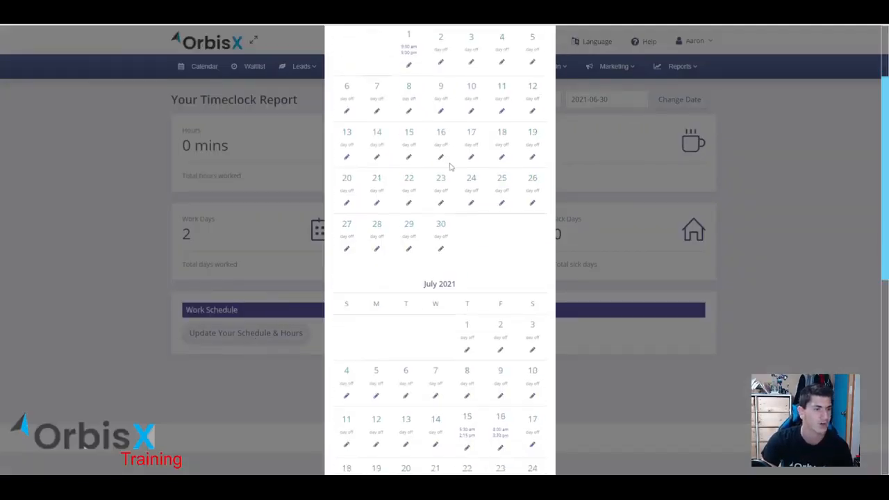
click(468, 295)
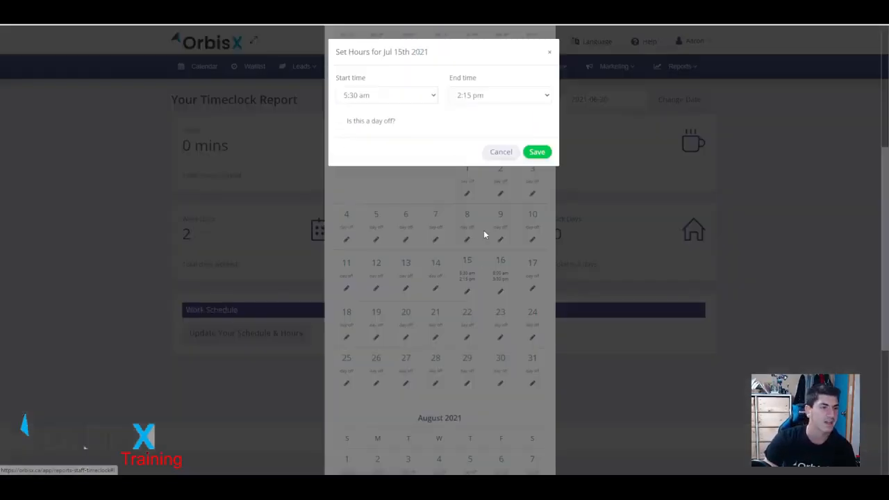
click(414, 101)
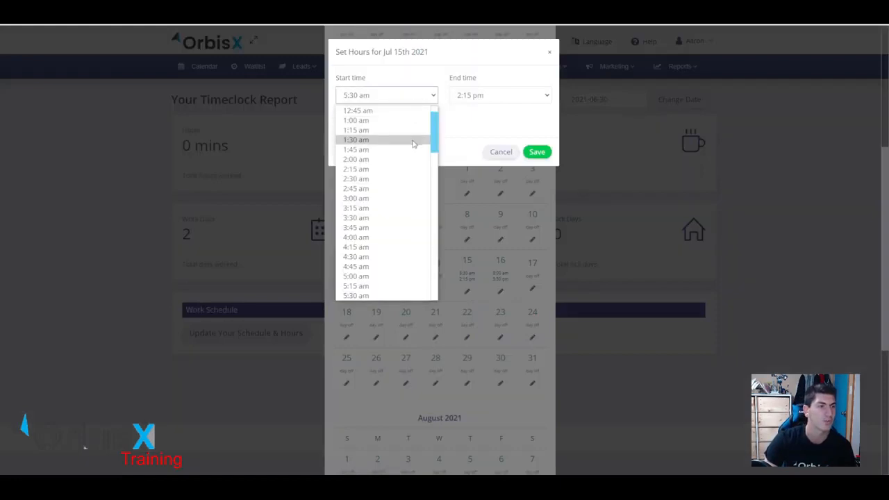
scroll(411, 149, down, 5)
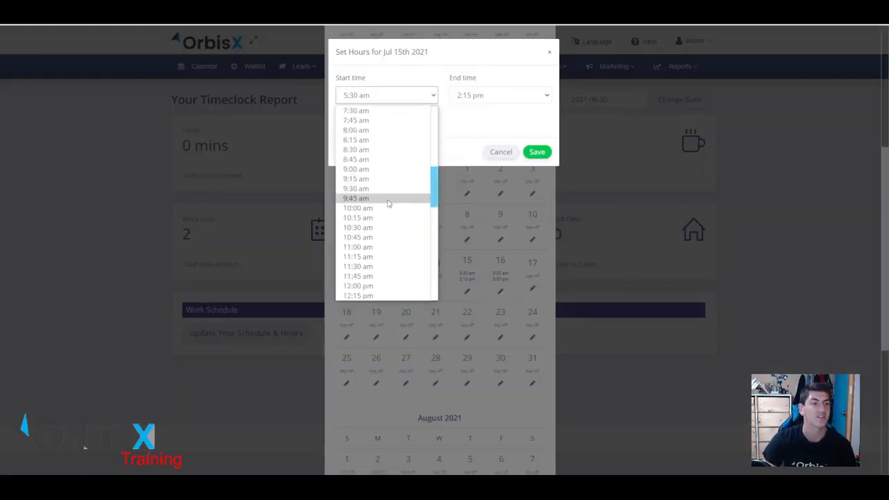
click(384, 200)
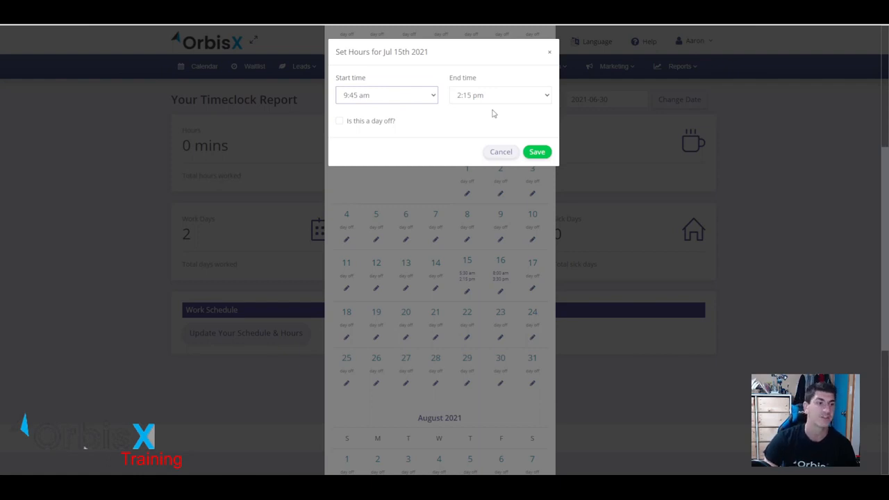
click(537, 151)
Check the updated July 15th hours within the variable schedule and close it.
scroll(478, 205, down, 3)
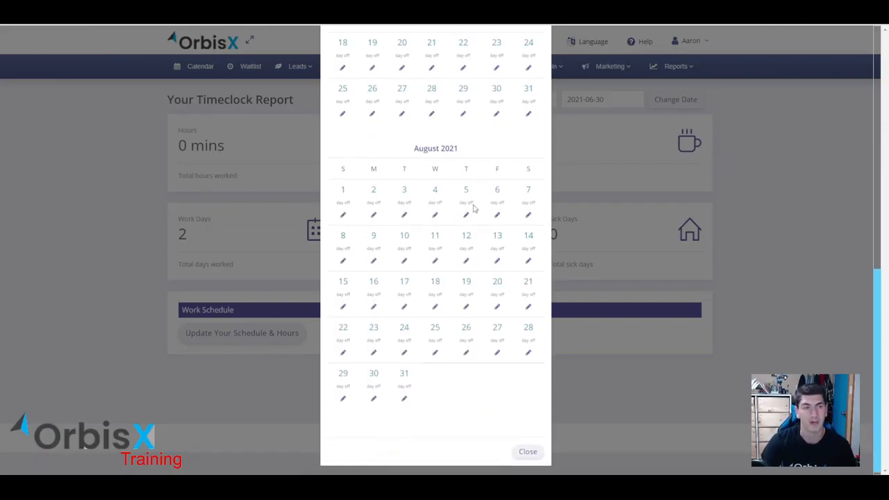
scroll(490, 381, up, 12)
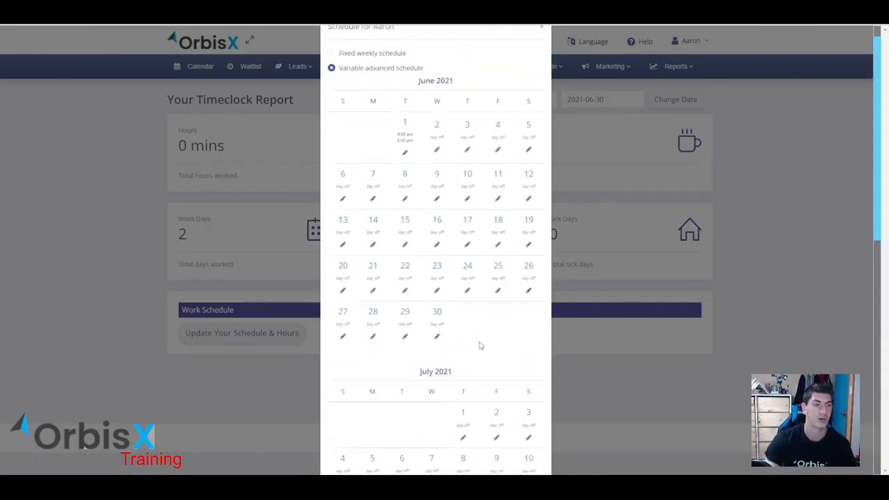
scroll(479, 345, down, 3)
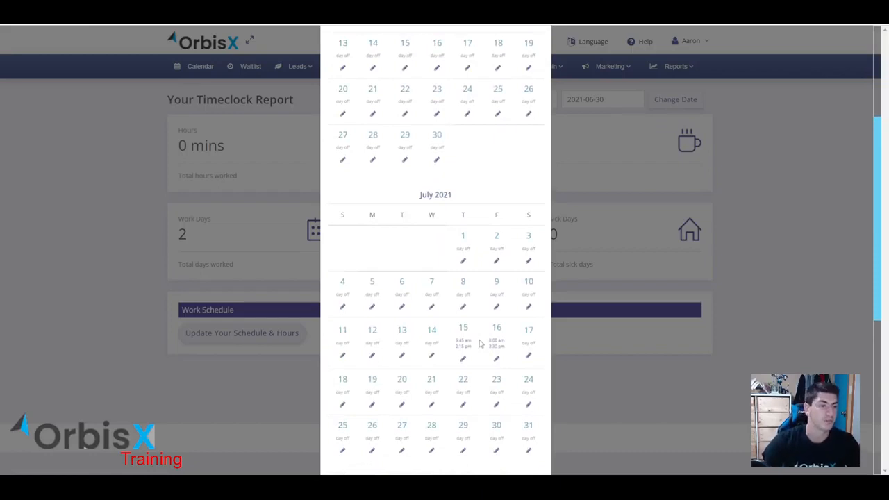
scroll(479, 343, down, 6)
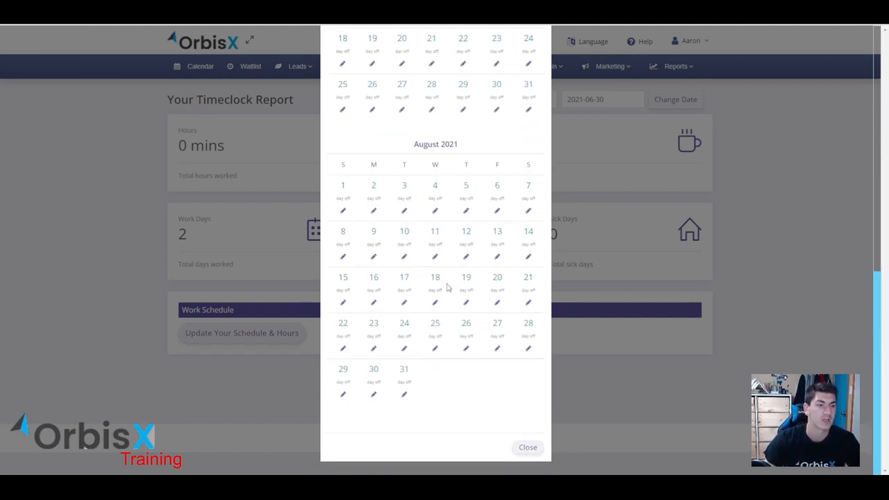
click(520, 448)
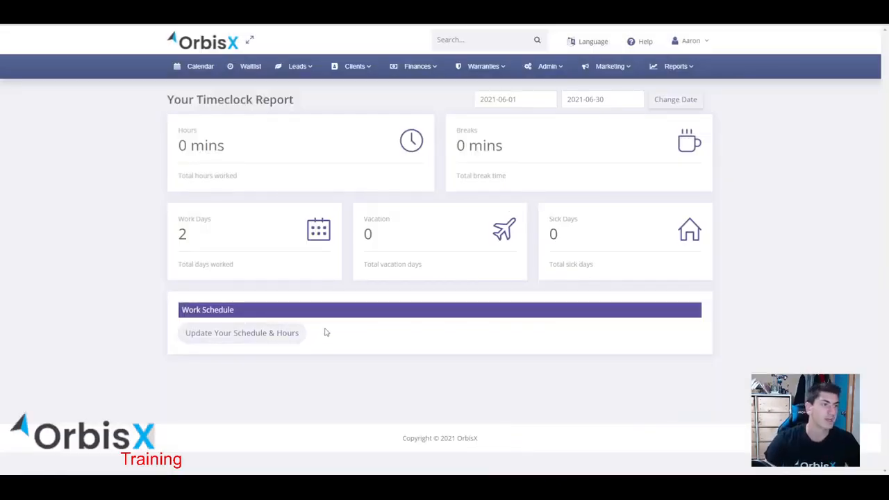
Go to user management and view the weekly schedule of the test staff member without changing it.
click(558, 67)
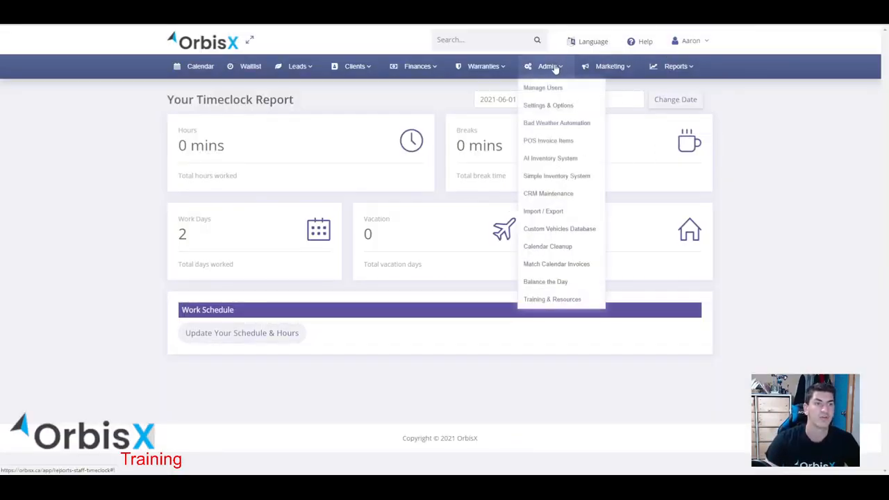
click(550, 87)
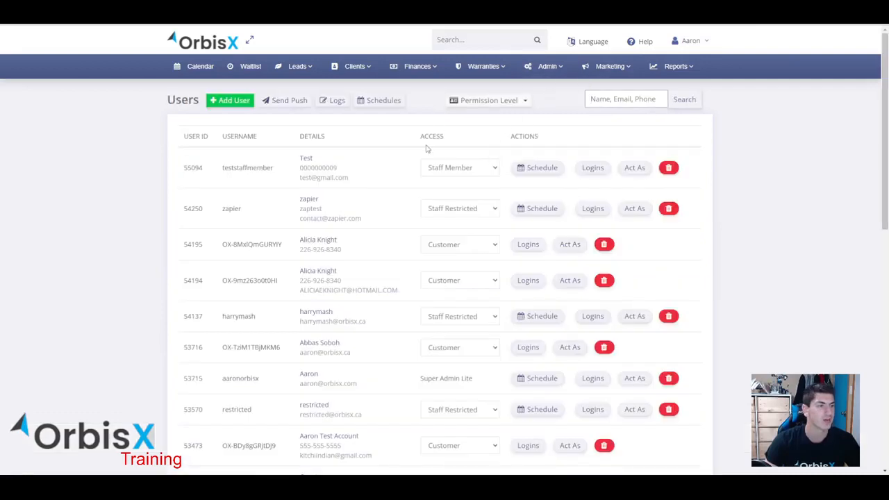
drag(306, 159, 368, 160)
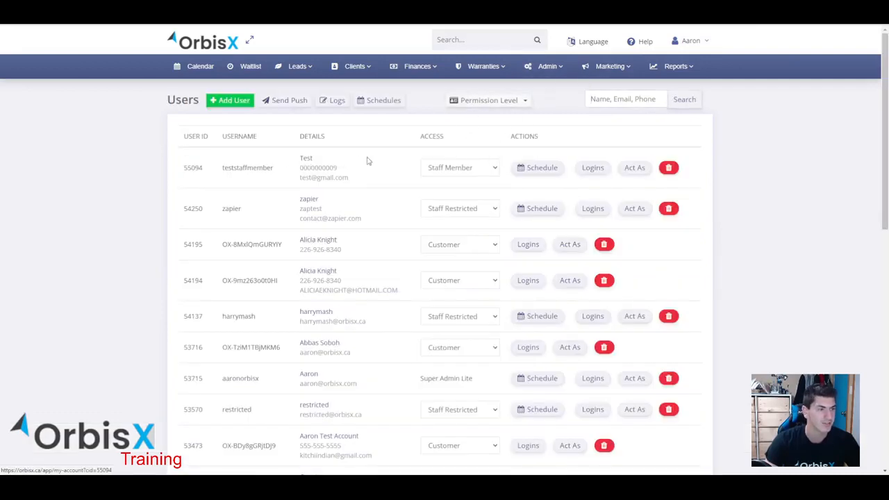
click(554, 172)
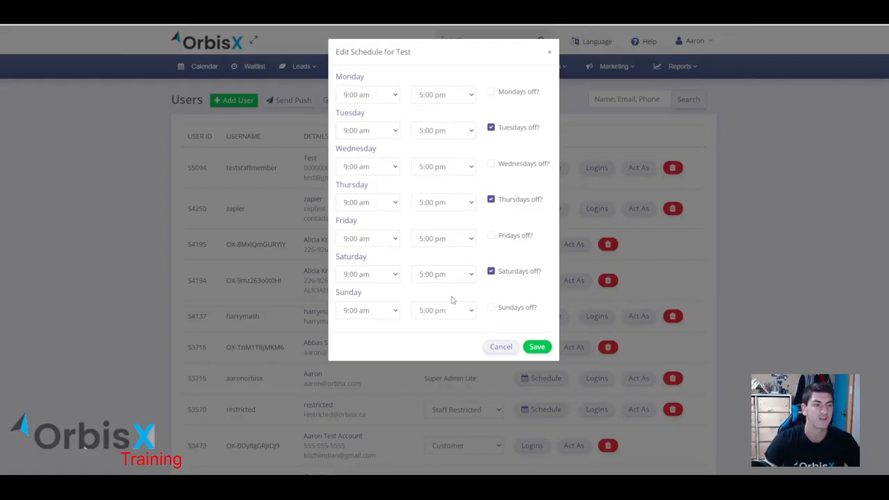
click(500, 347)
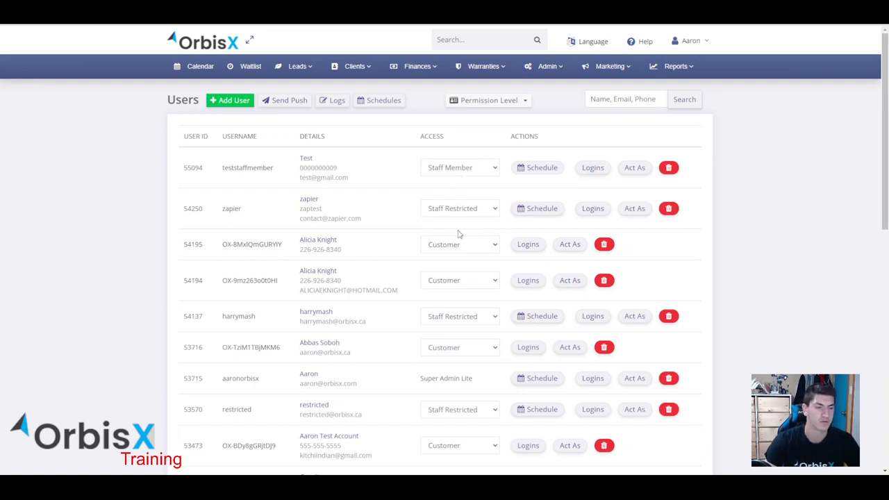
Examine the permission level filters, plus the access options and weekly schedule of the user named restricted.
click(484, 104)
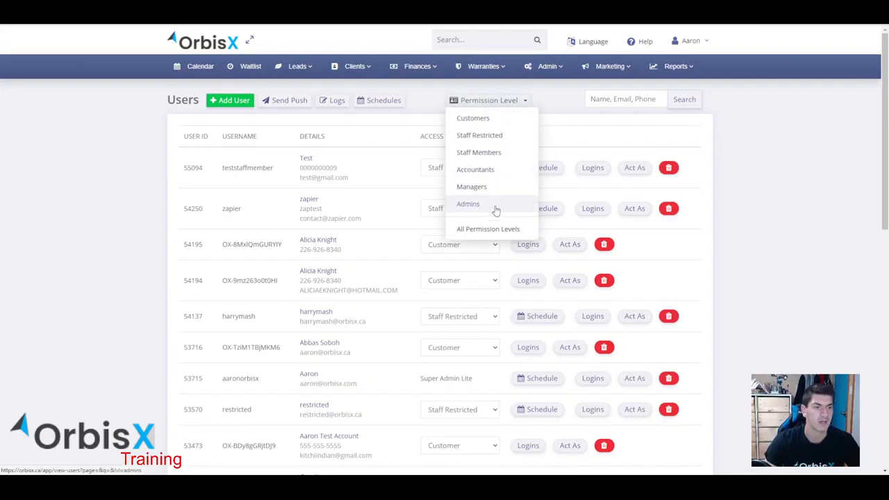
click(458, 102)
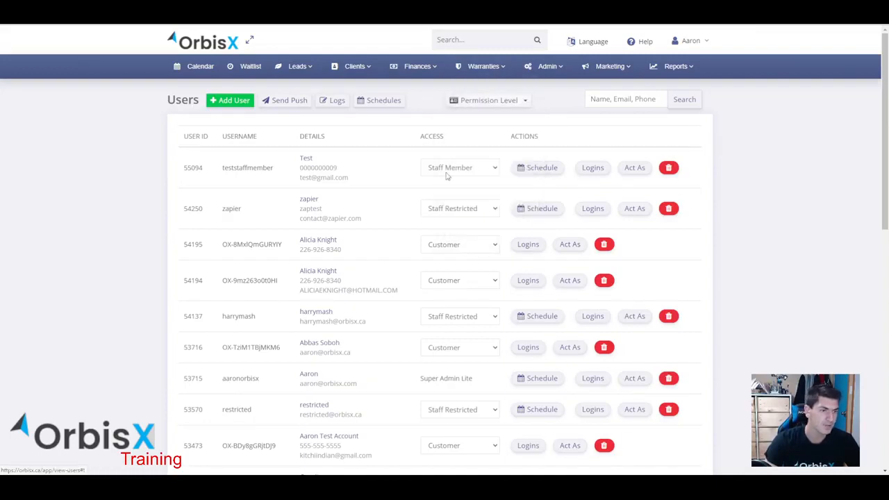
scroll(472, 194, down, 3)
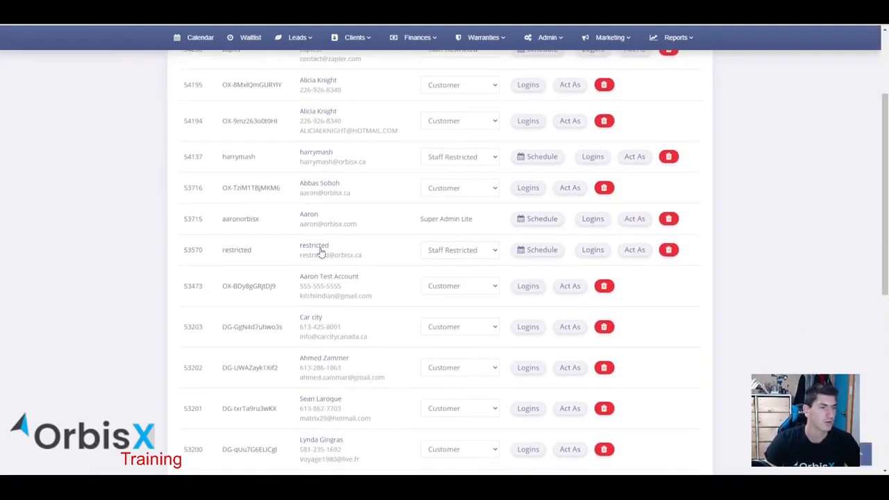
scroll(287, 252, down, 1)
drag(295, 183, 340, 182)
click(486, 183)
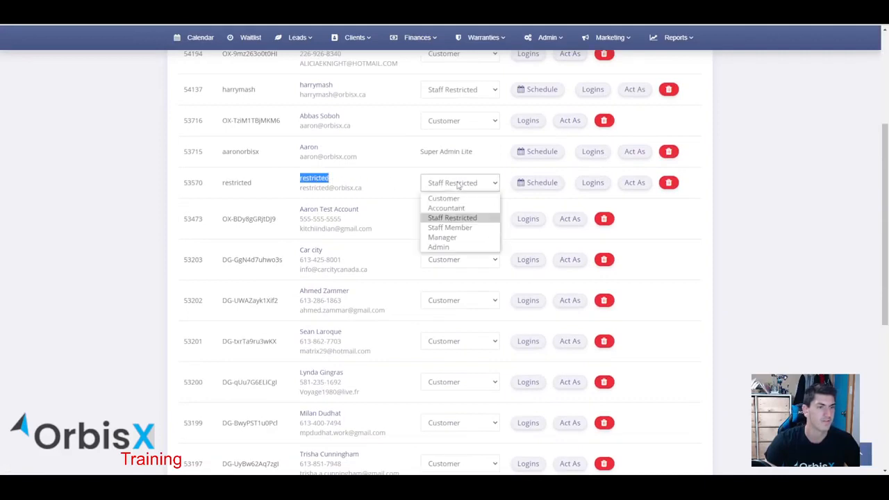
click(459, 186)
click(536, 183)
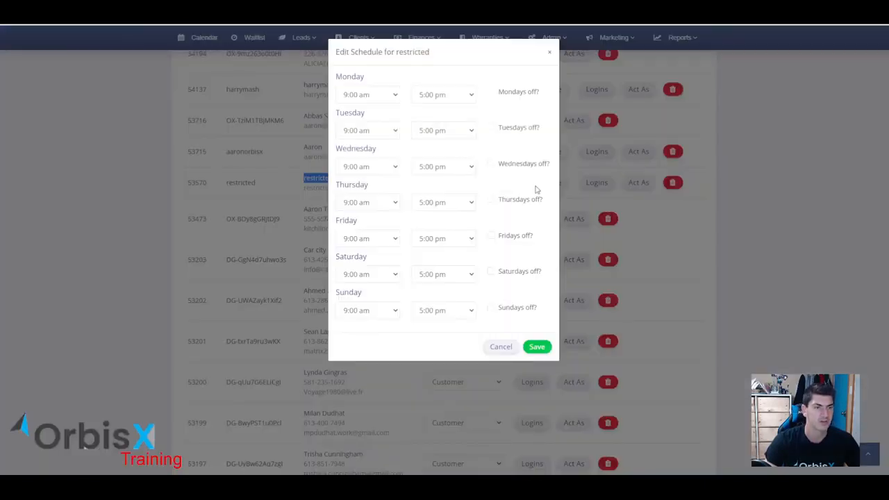
click(501, 347)
Switch the restricted user's access to Staff Member and on to Customer, and reload the users list.
click(465, 184)
click(463, 229)
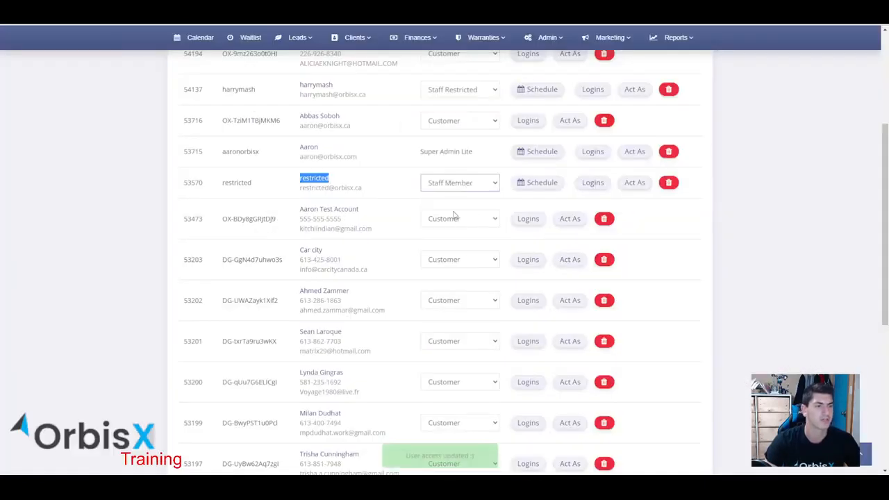
click(464, 183)
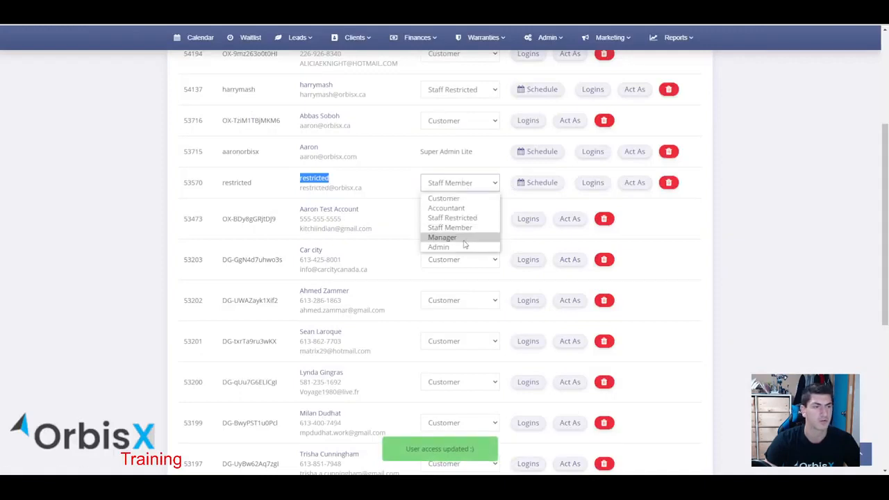
click(456, 198)
scroll(476, 190, up, 1)
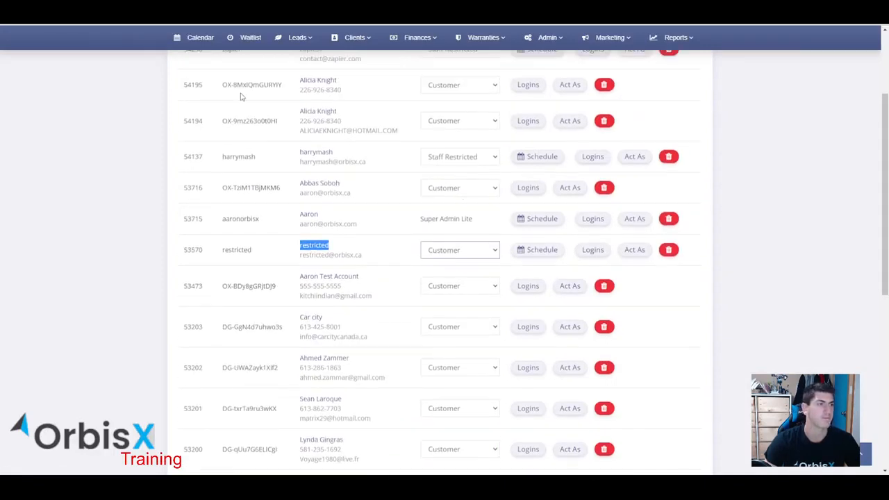
click(42, 14)
scroll(505, 293, down, 1)
scroll(504, 293, down, 3)
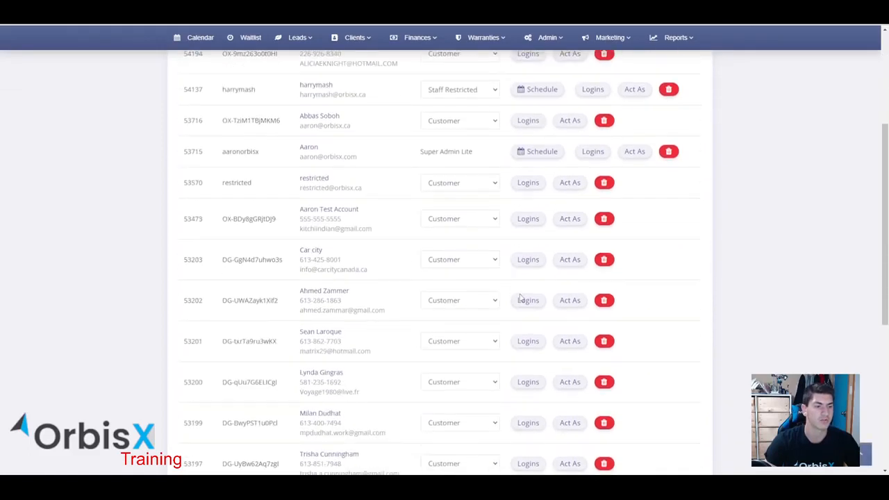
Change the restricted user's access to Staff Member and finally to Staff Restricted, and reload the users list.
click(476, 185)
click(449, 228)
click(451, 183)
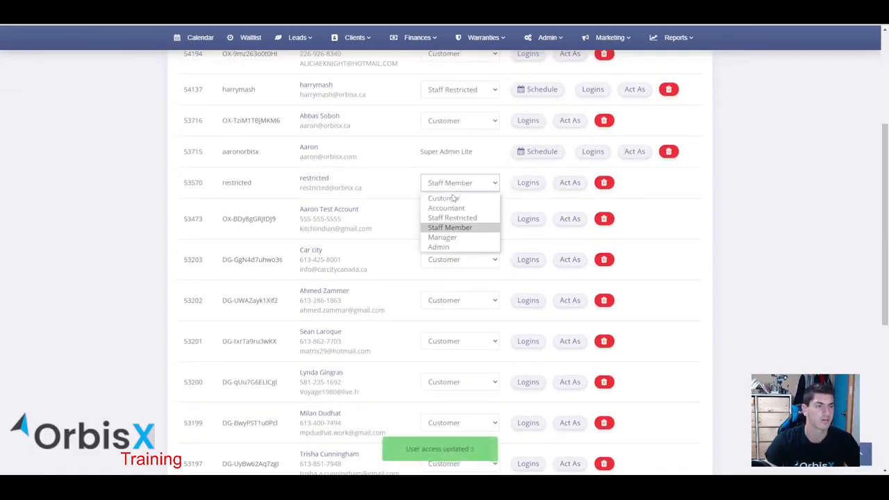
click(452, 217)
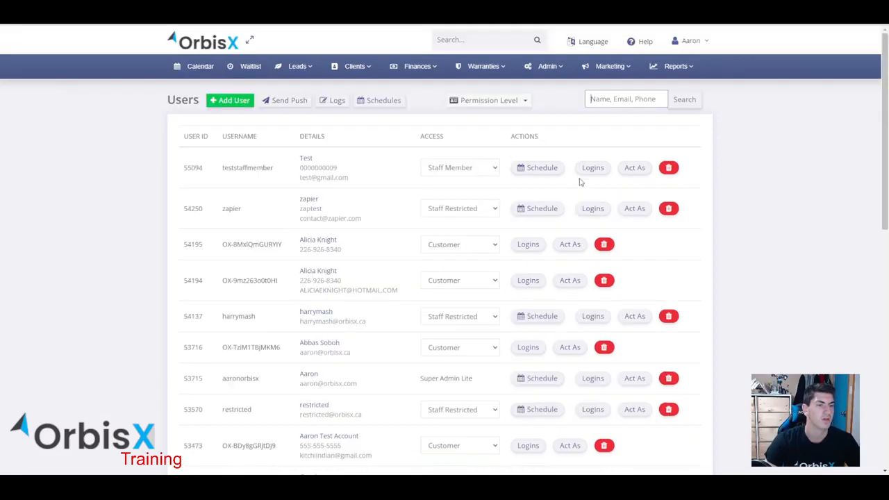
Set the restricted user's Monday start to 10:00 am, mark Tuesdays, Wednesdays and Fridays off, and save the schedule.
click(528, 184)
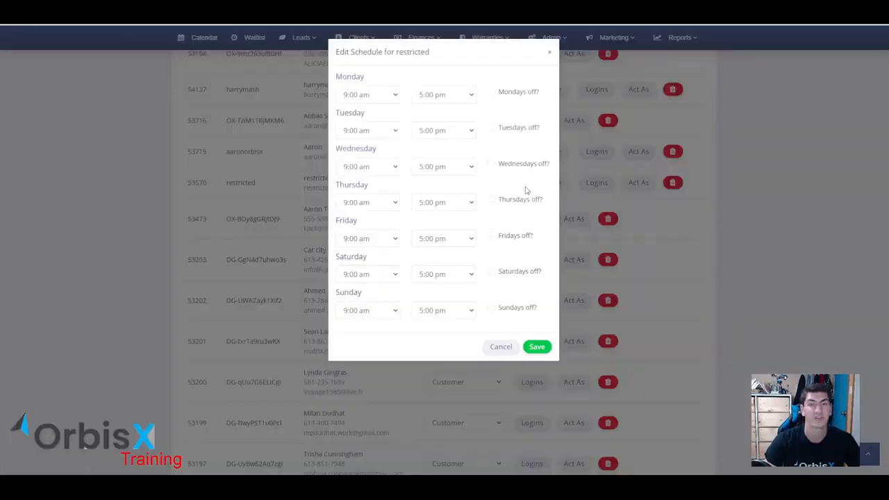
click(375, 94)
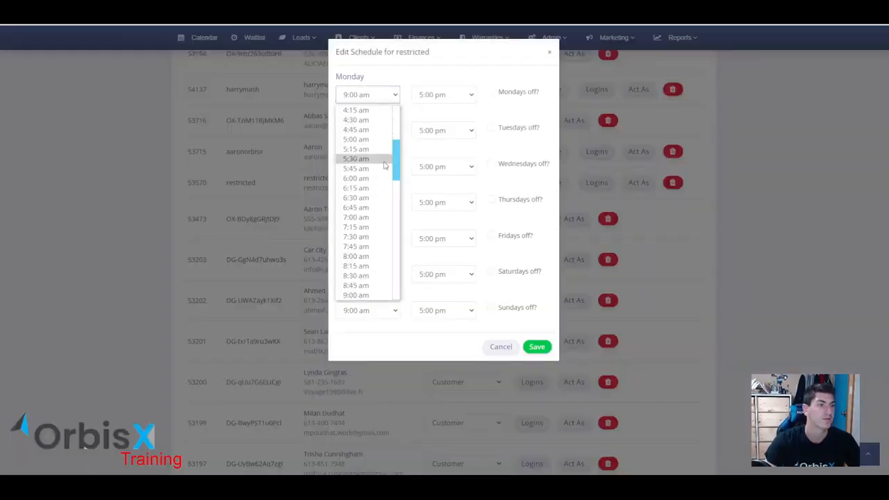
scroll(363, 193, down, 3)
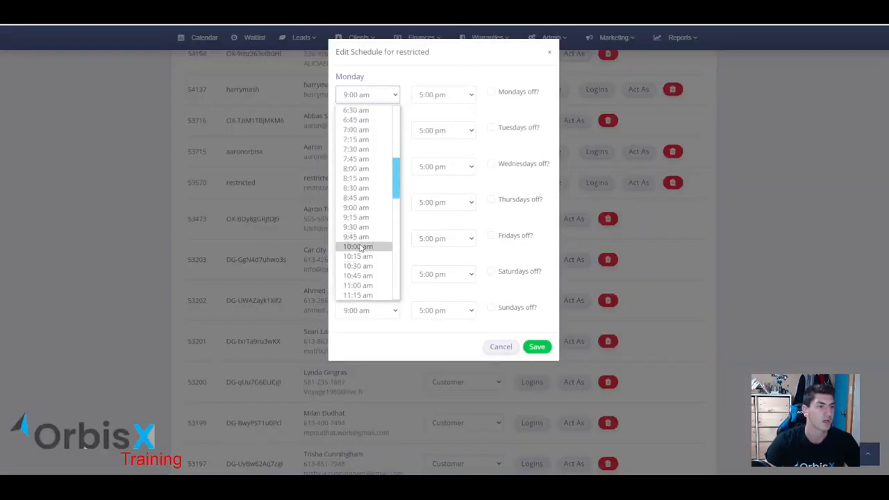
click(361, 248)
click(491, 127)
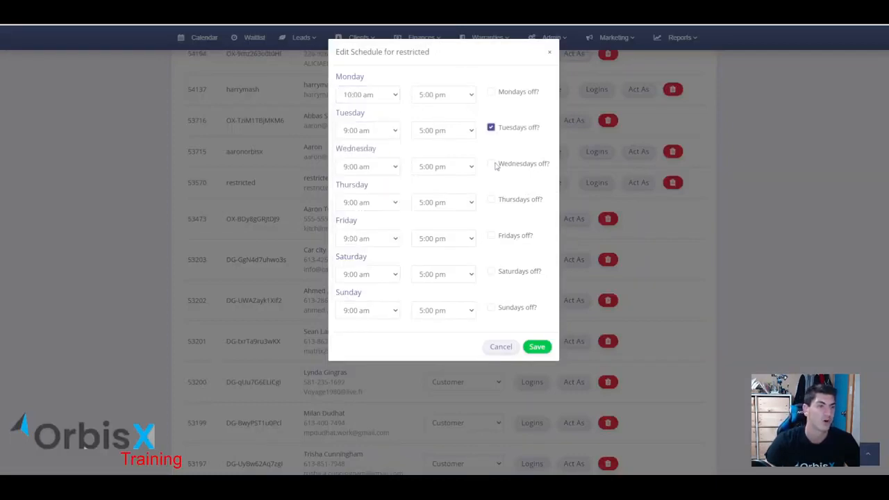
click(491, 163)
click(491, 236)
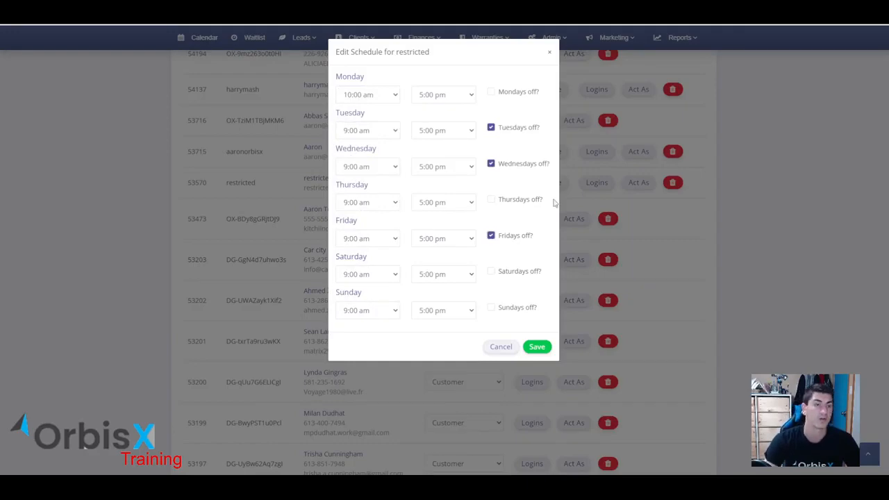
click(539, 346)
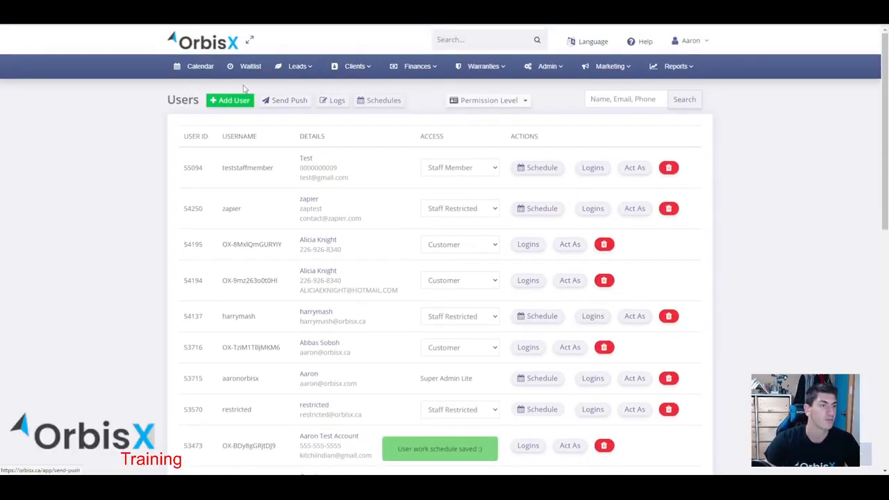
Go to the calendar and check the restricted user's working days in the June 2021 staff schedules.
click(197, 66)
scroll(406, 164, down, 10)
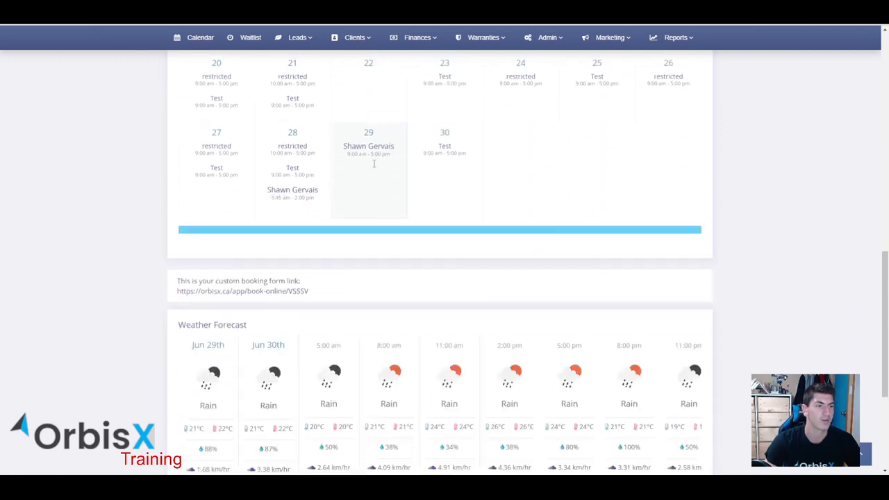
scroll(500, 278, up, 3)
double_click(521, 279)
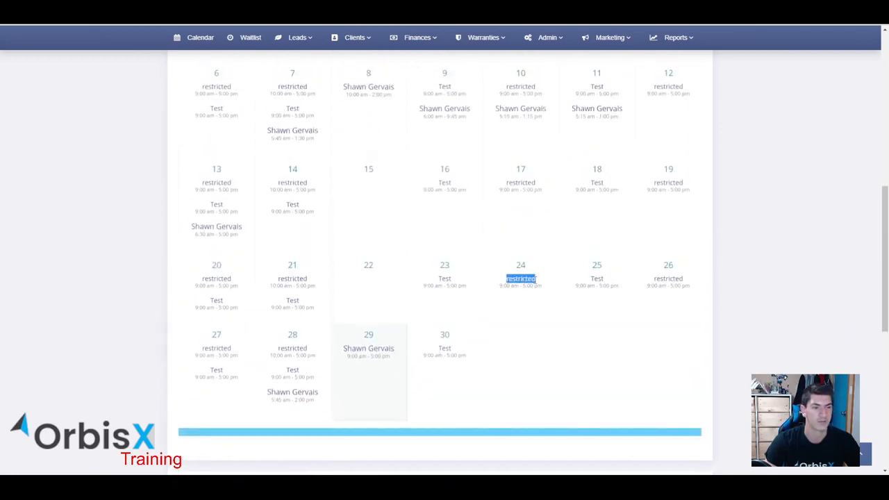
click(504, 284)
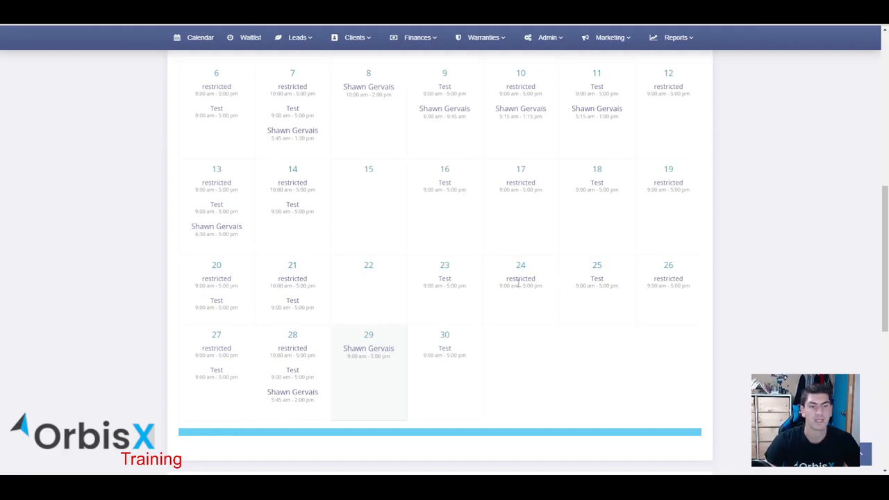
scroll(519, 281, up, 10)
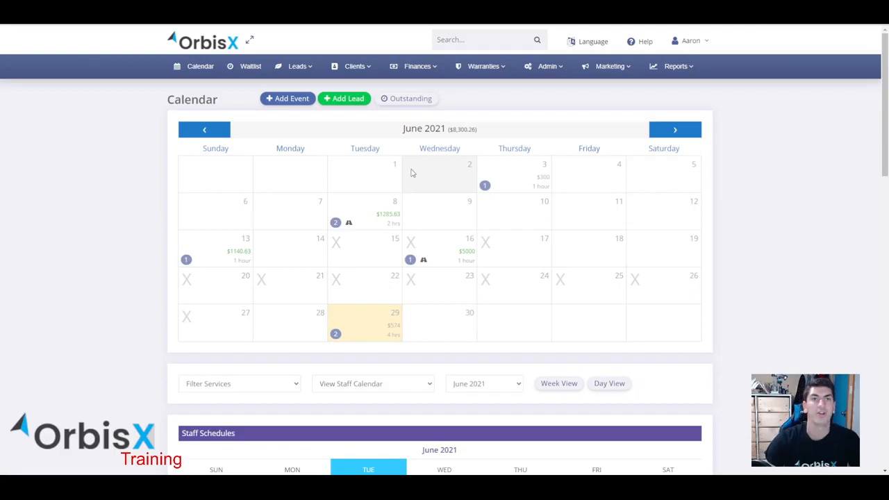
Start a new calendar event and examine the staff schedules below its form, especially the entry for June 29.
click(295, 99)
scroll(401, 185, down, 8)
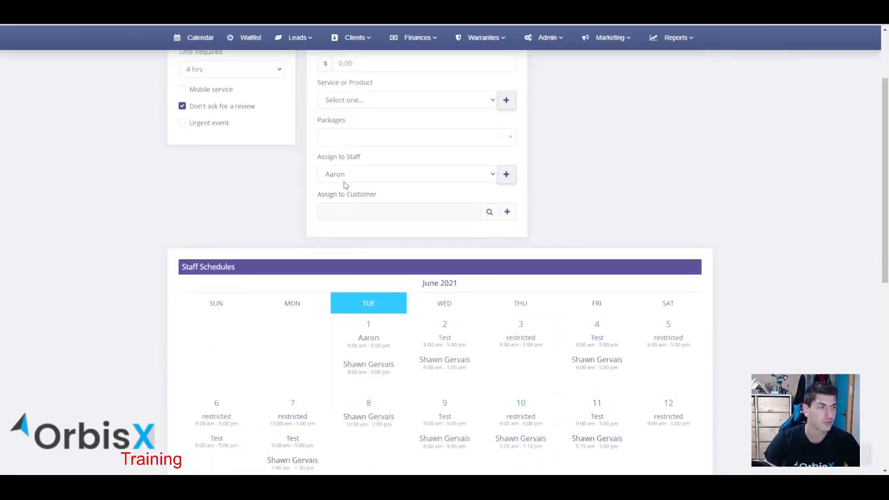
scroll(488, 342, up, 3)
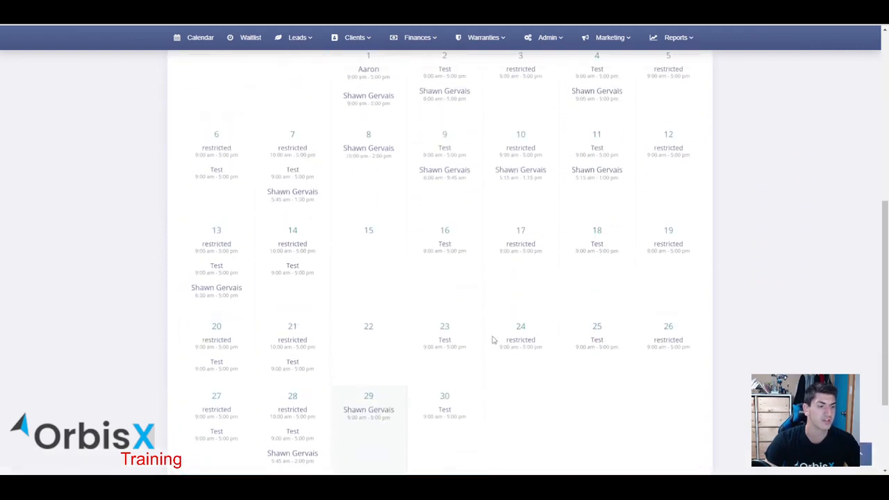
scroll(478, 351, down, 3)
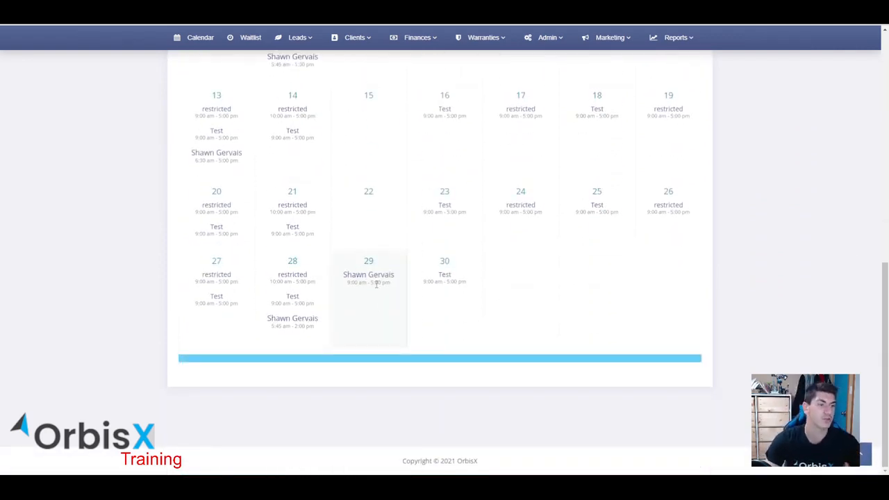
drag(345, 264, 400, 299)
click(363, 312)
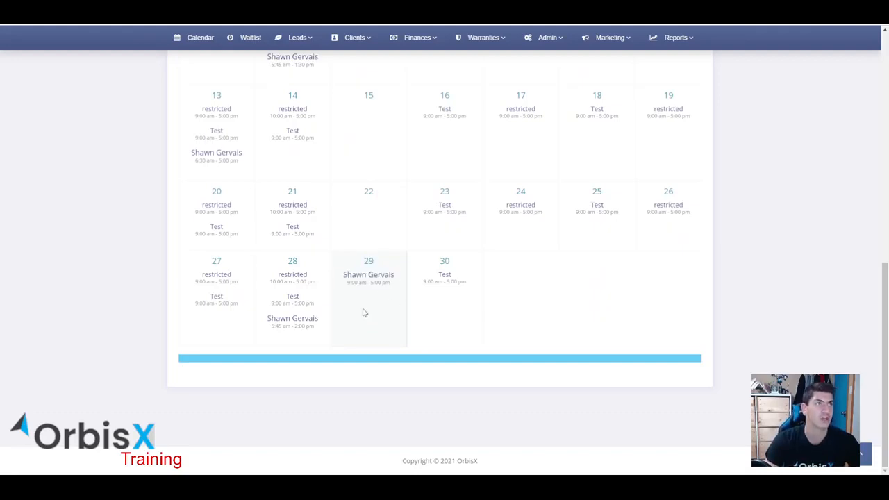
scroll(349, 299, up, 10)
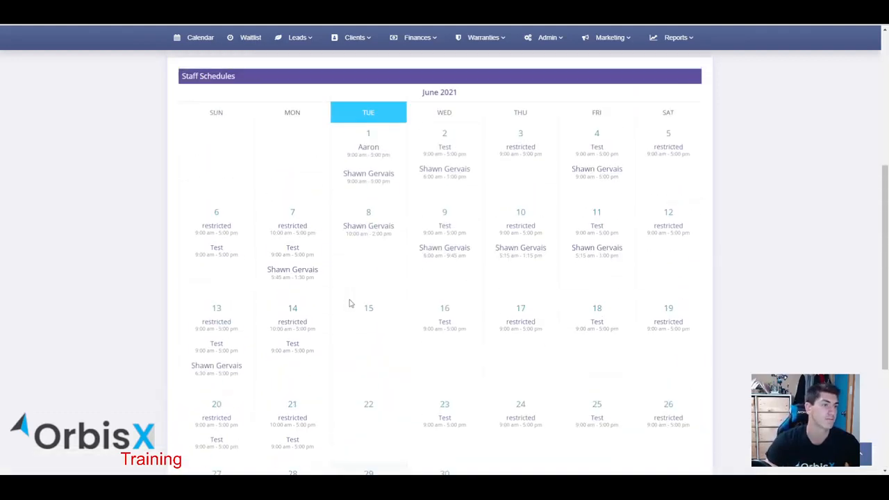
Set the new event's date to 2021-06-30 and check which staff are scheduled that day.
click(235, 132)
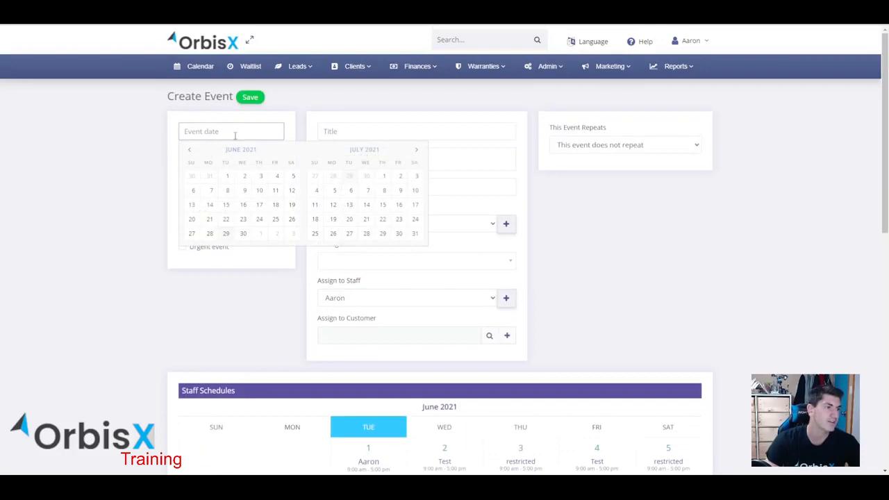
click(243, 233)
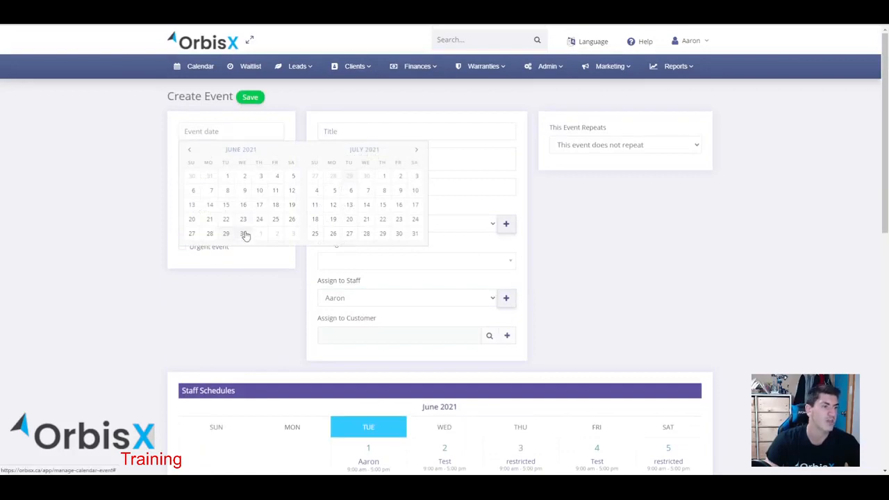
scroll(409, 273, down, 10)
scroll(409, 273, down, 1)
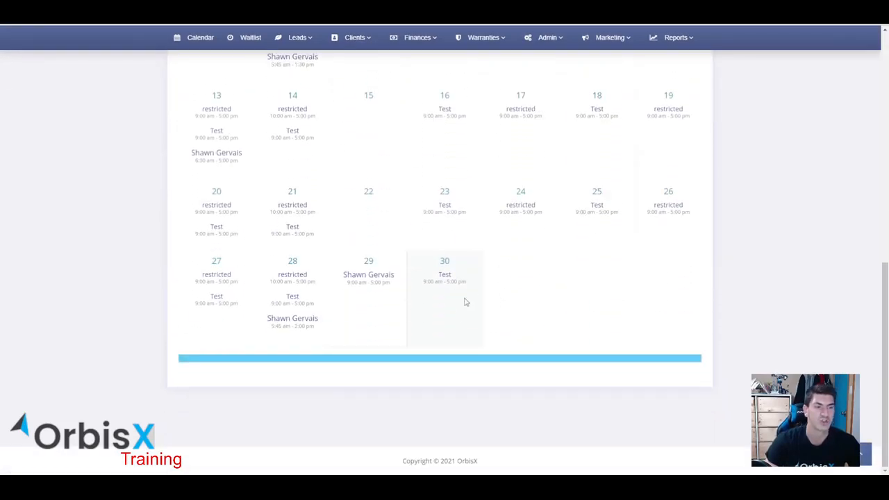
scroll(473, 312, up, 10)
Change the event date to 2021-06-08 and check the staff schedule for that day.
click(197, 132)
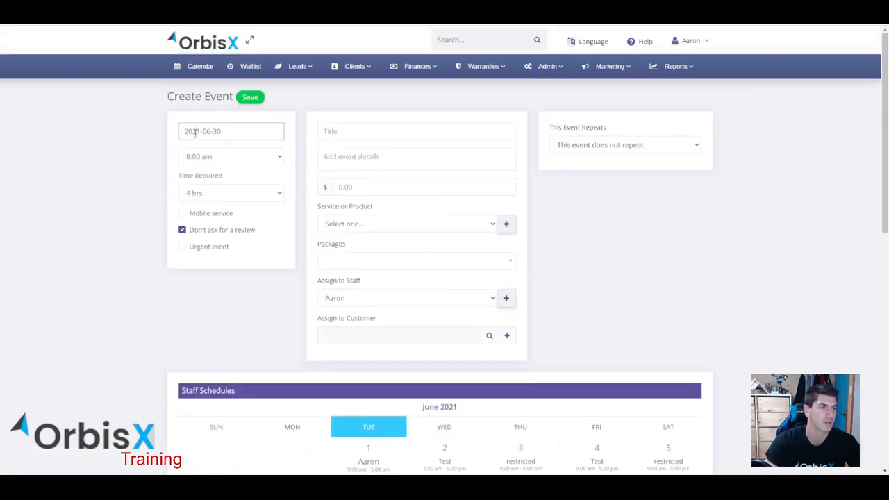
click(228, 191)
scroll(464, 278, down, 5)
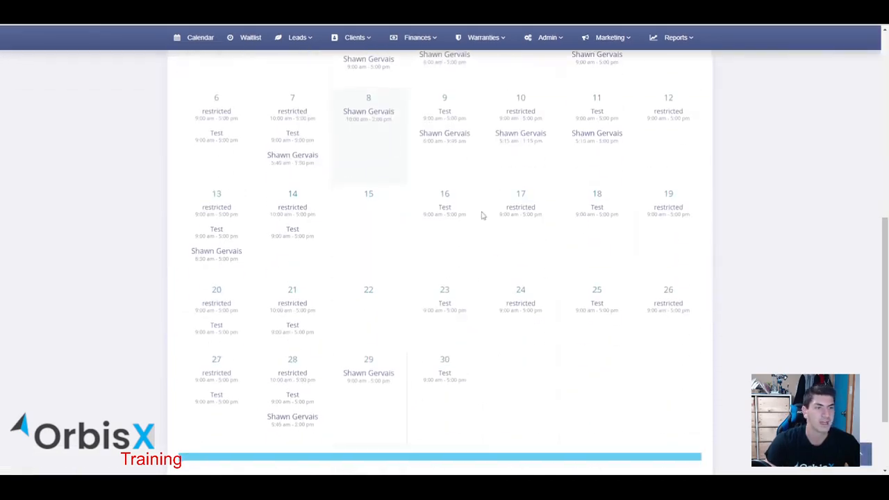
scroll(360, 175, up, 5)
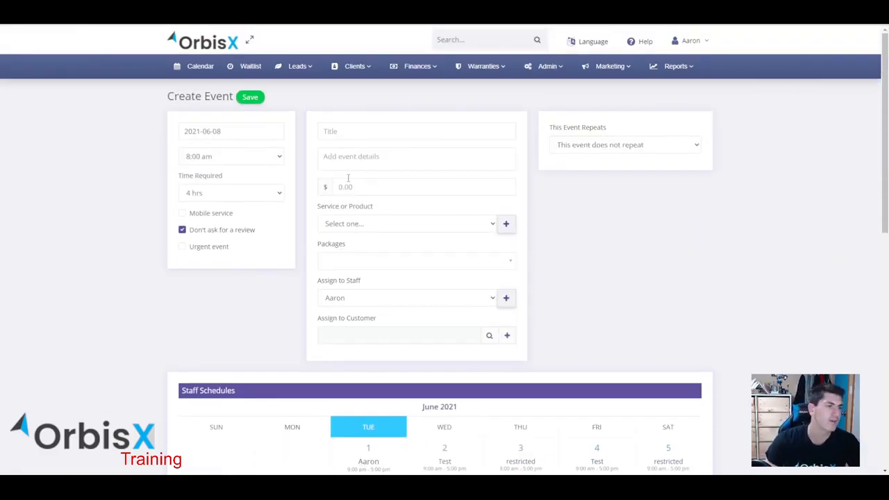
Change the event date to 2021-06-18 and check which staff member works that day and during which hours.
click(223, 129)
click(275, 204)
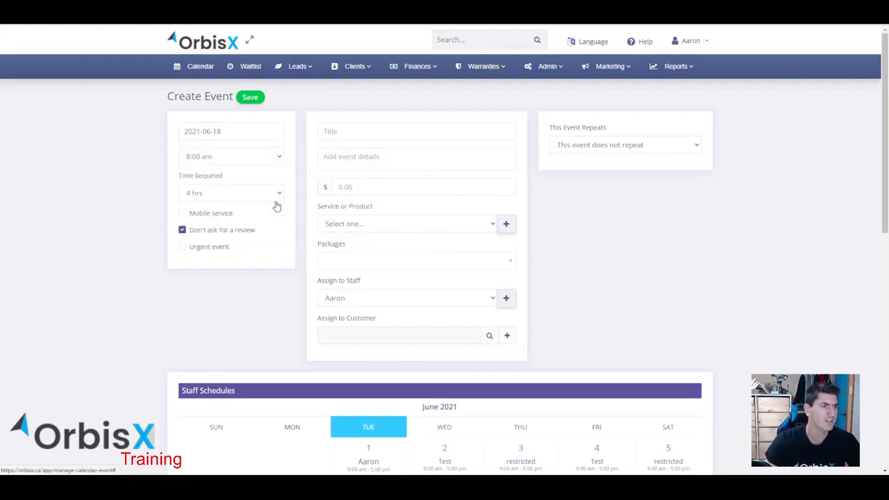
scroll(547, 264, down, 10)
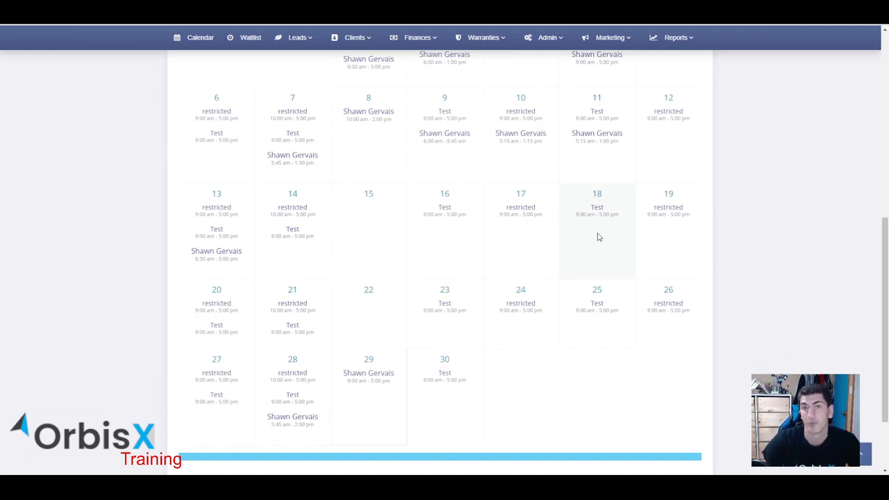
drag(588, 207, 606, 210)
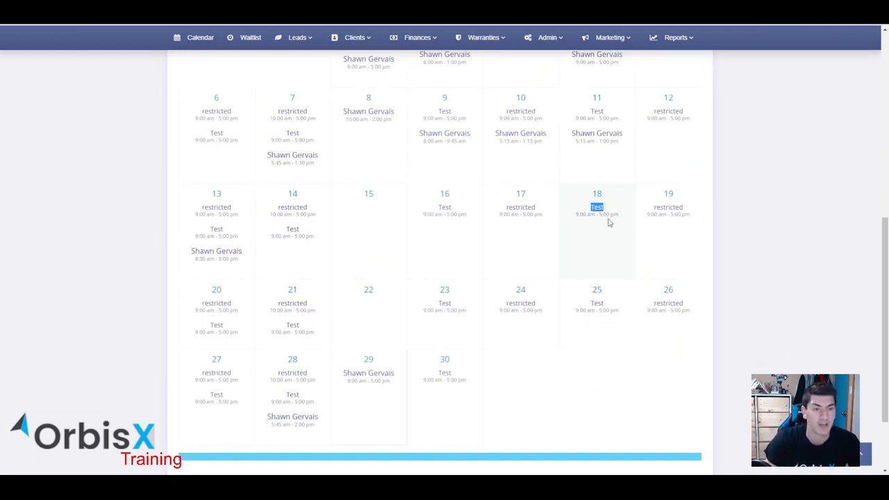
click(602, 223)
scroll(602, 227, up, 8)
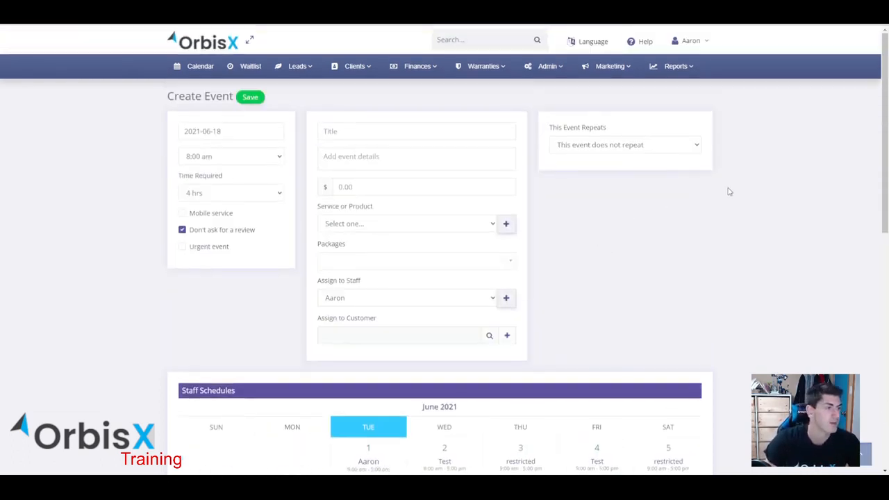
Set the event's start time to 12:00 pm and compare it with the staff hours scheduled for June 18.
click(188, 162)
scroll(229, 236, down, 6)
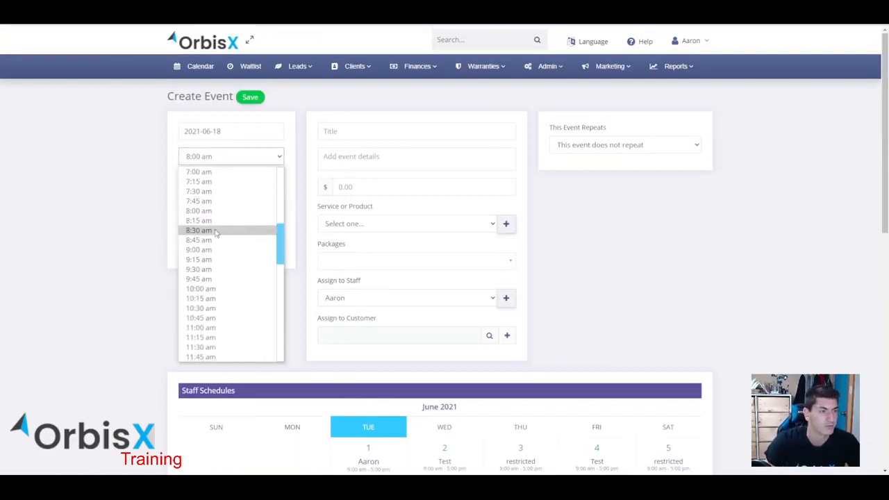
click(191, 280)
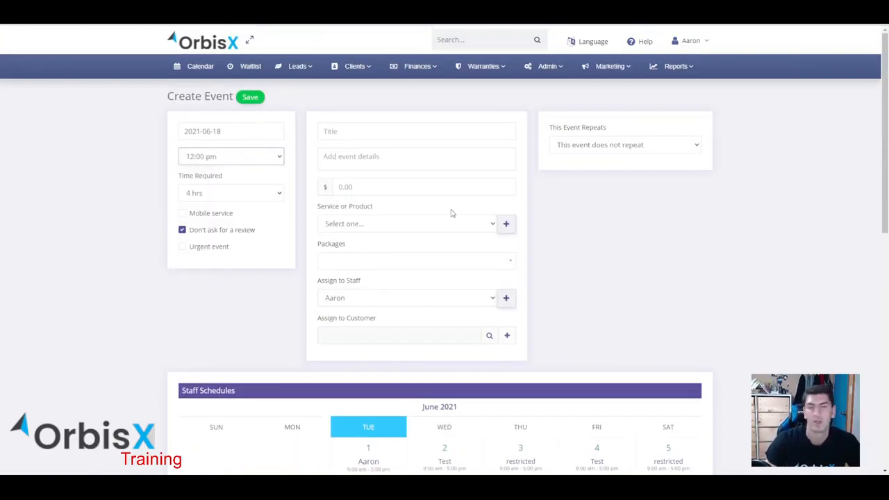
scroll(465, 204, down, 5)
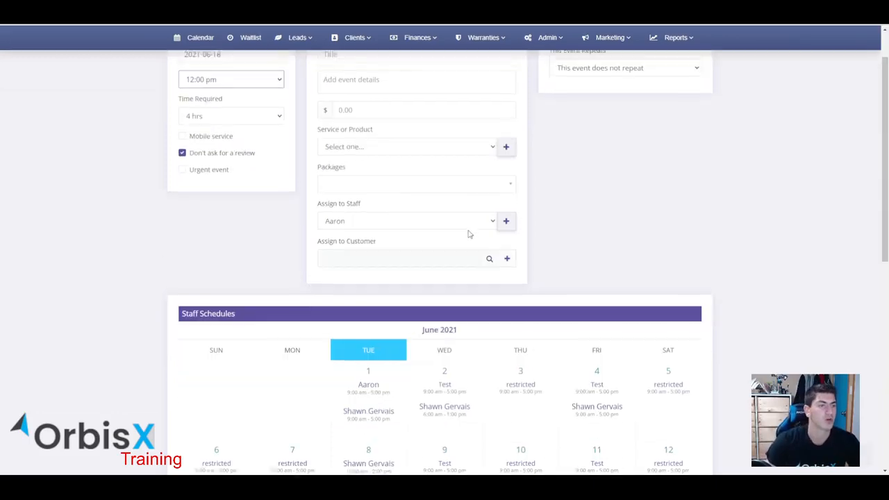
scroll(468, 253, down, 2)
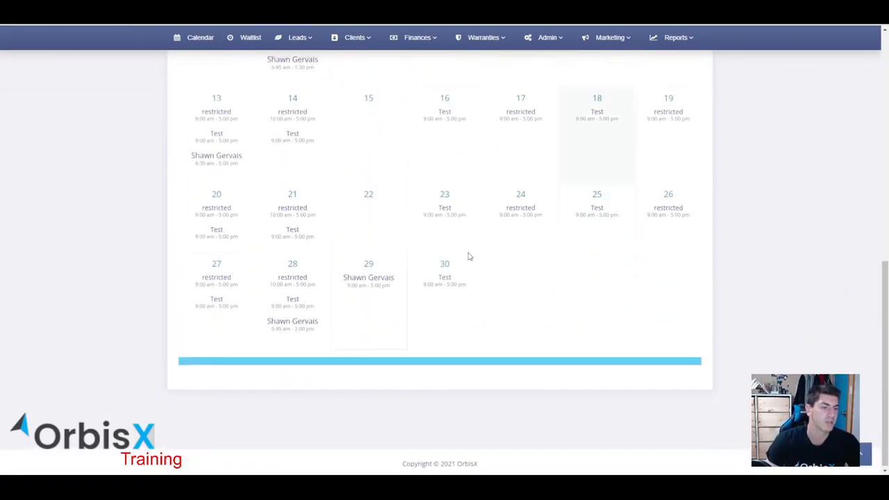
scroll(468, 257, up, 8)
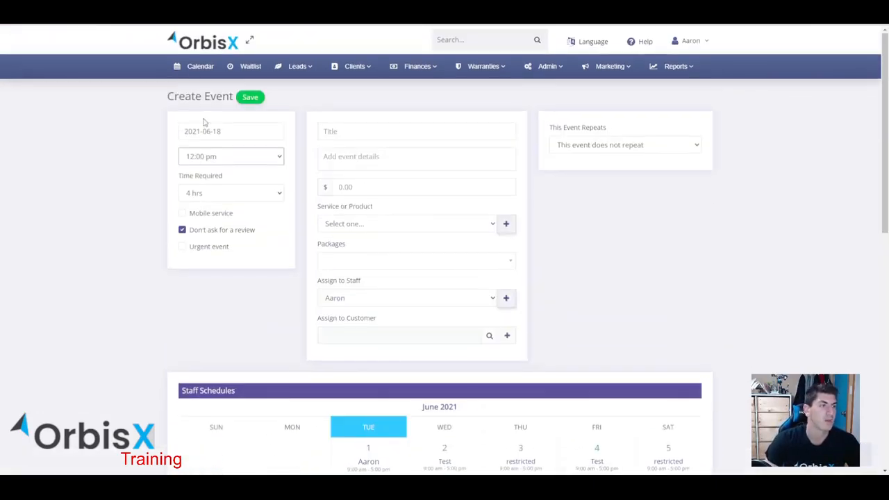
Return to the calendar without saving the event and review the June 2021 calendar and staff schedules.
click(198, 66)
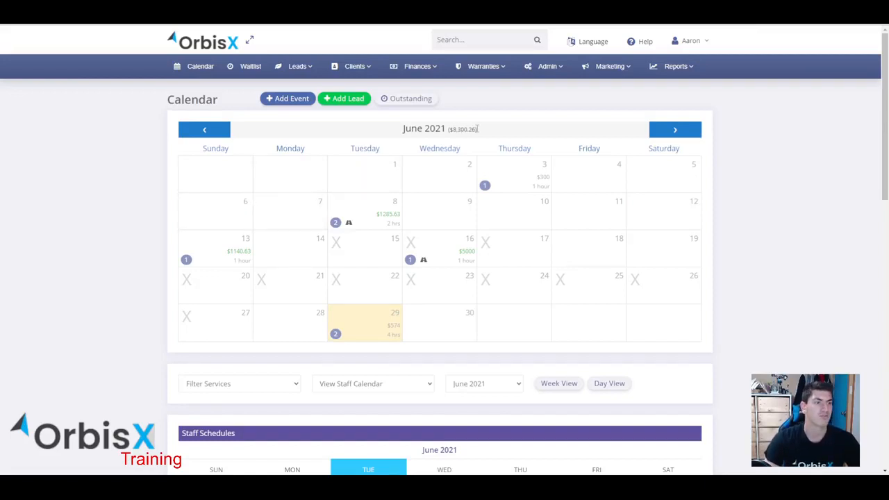
scroll(477, 129, down, 2)
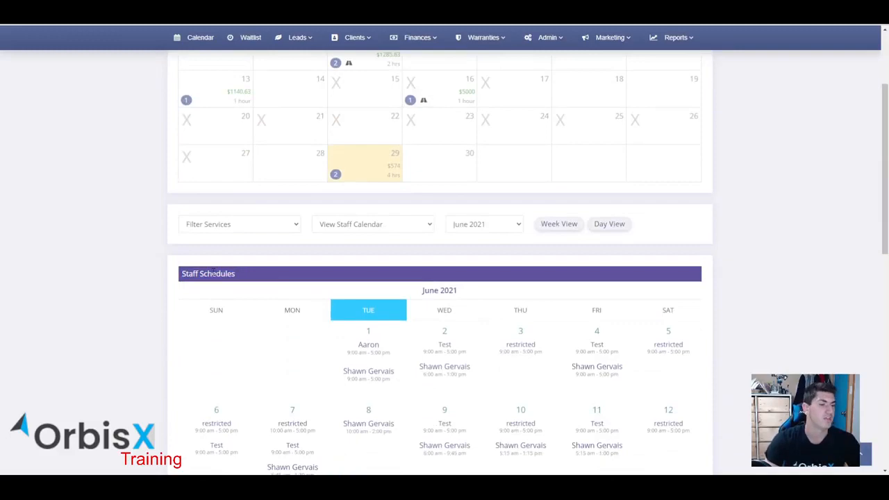
scroll(215, 278, down, 7)
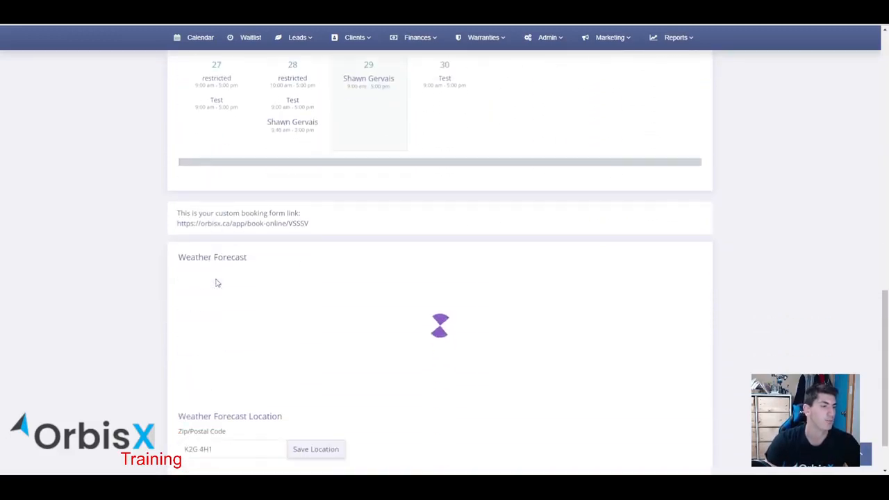
scroll(221, 286, up, 10)
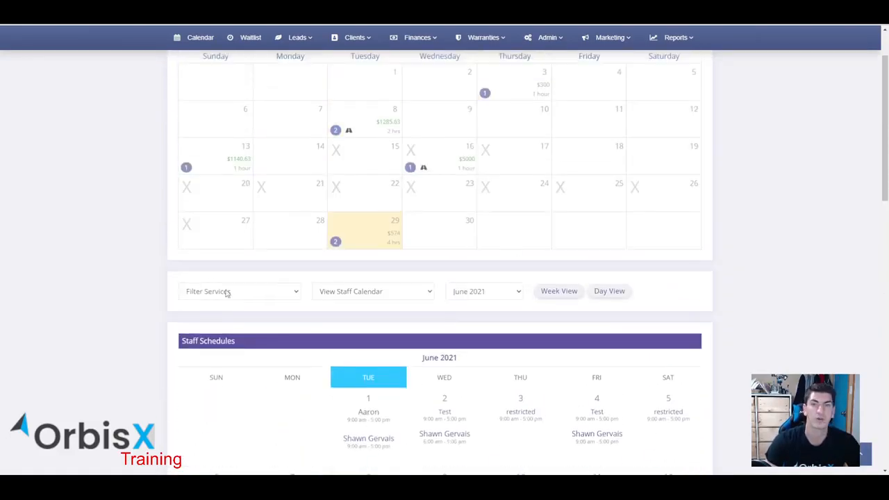
scroll(226, 293, up, 2)
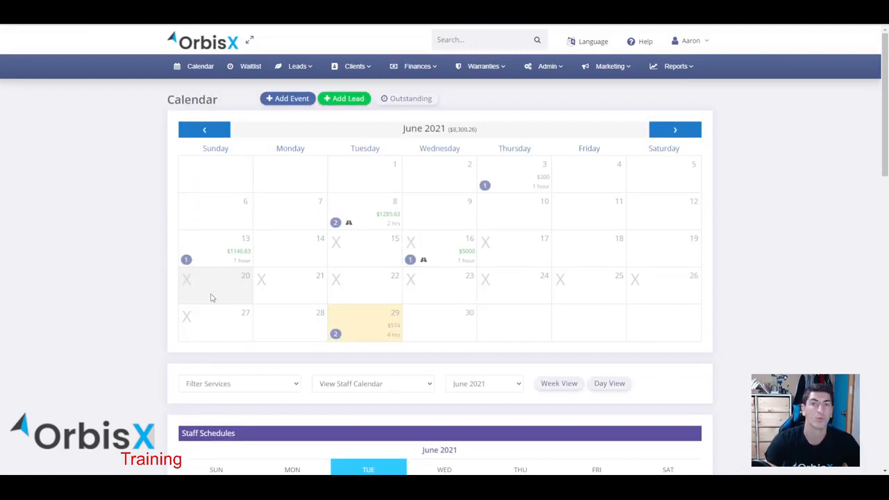